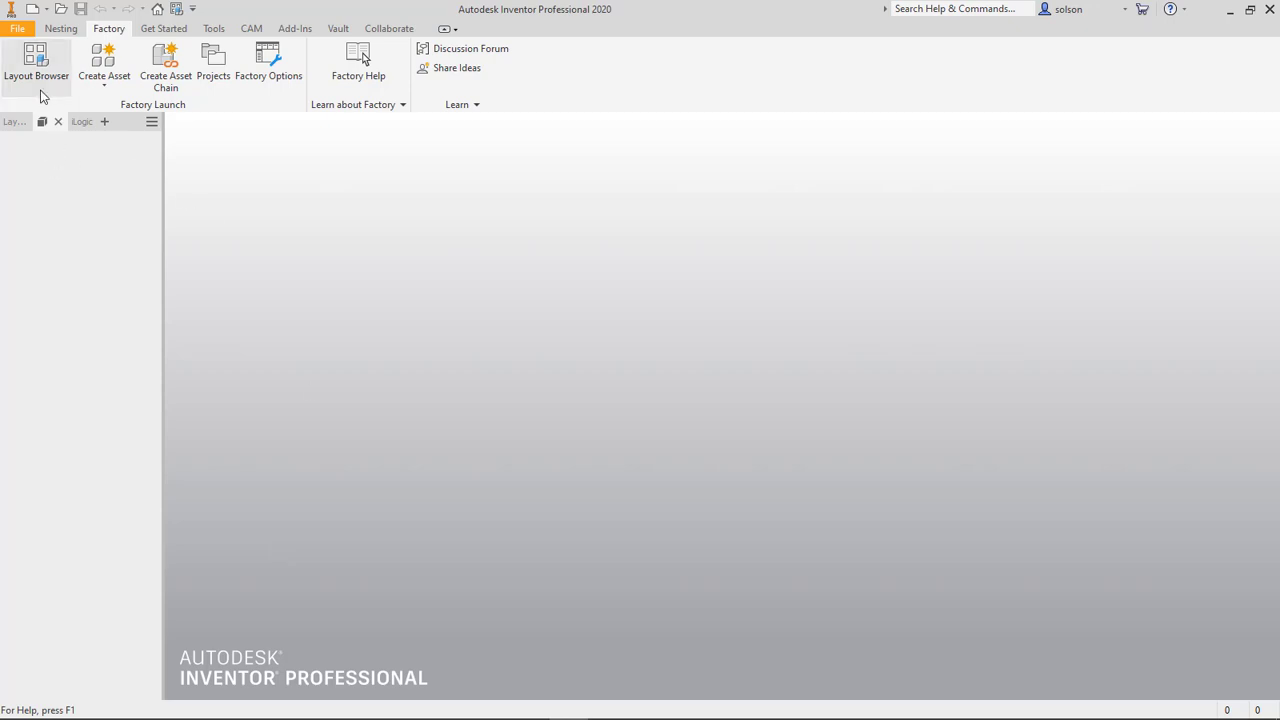
- Open Actuator Block.ipt from the Actuator Assembly folder
click(60, 11)
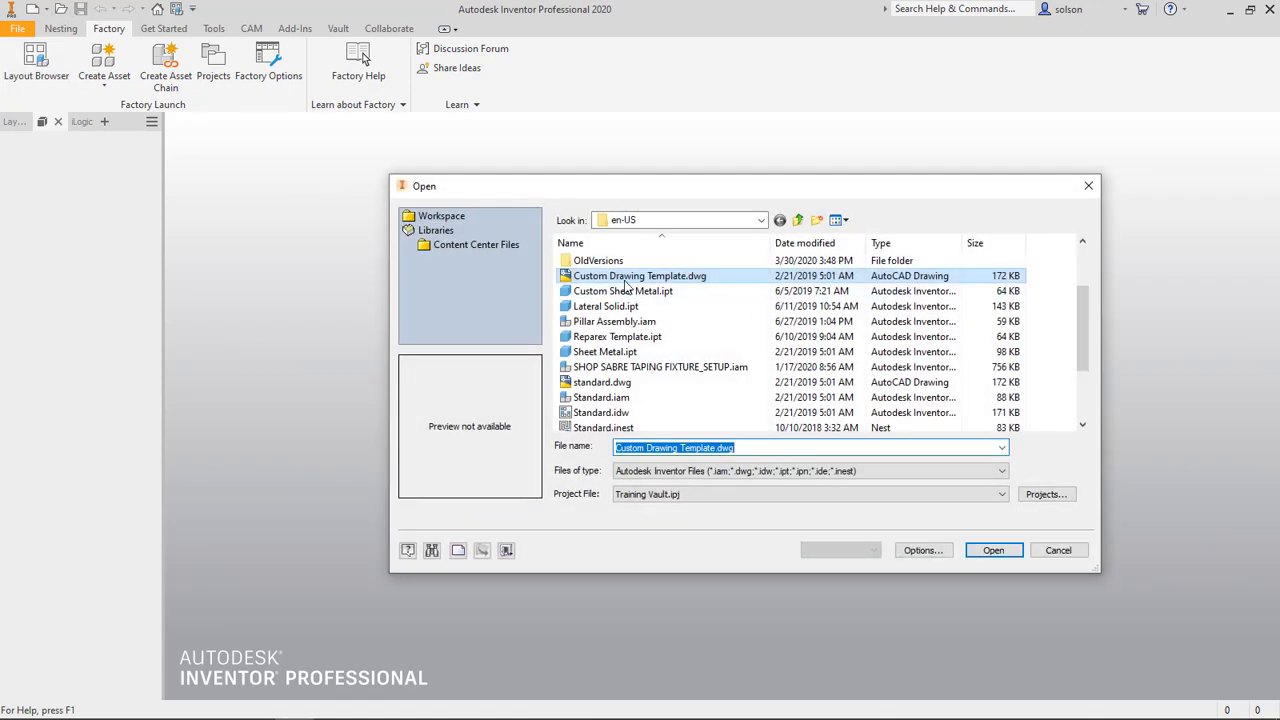
click(441, 217)
double_click(614, 277)
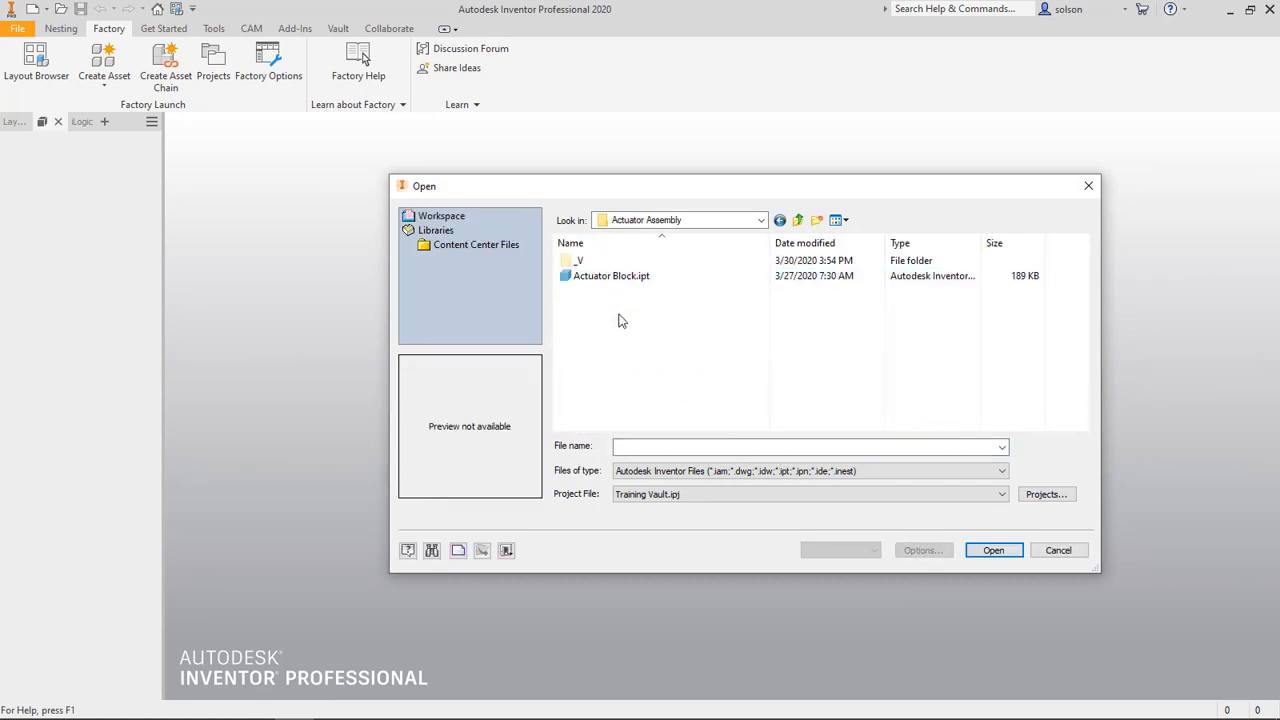
click(607, 280)
double_click(607, 282)
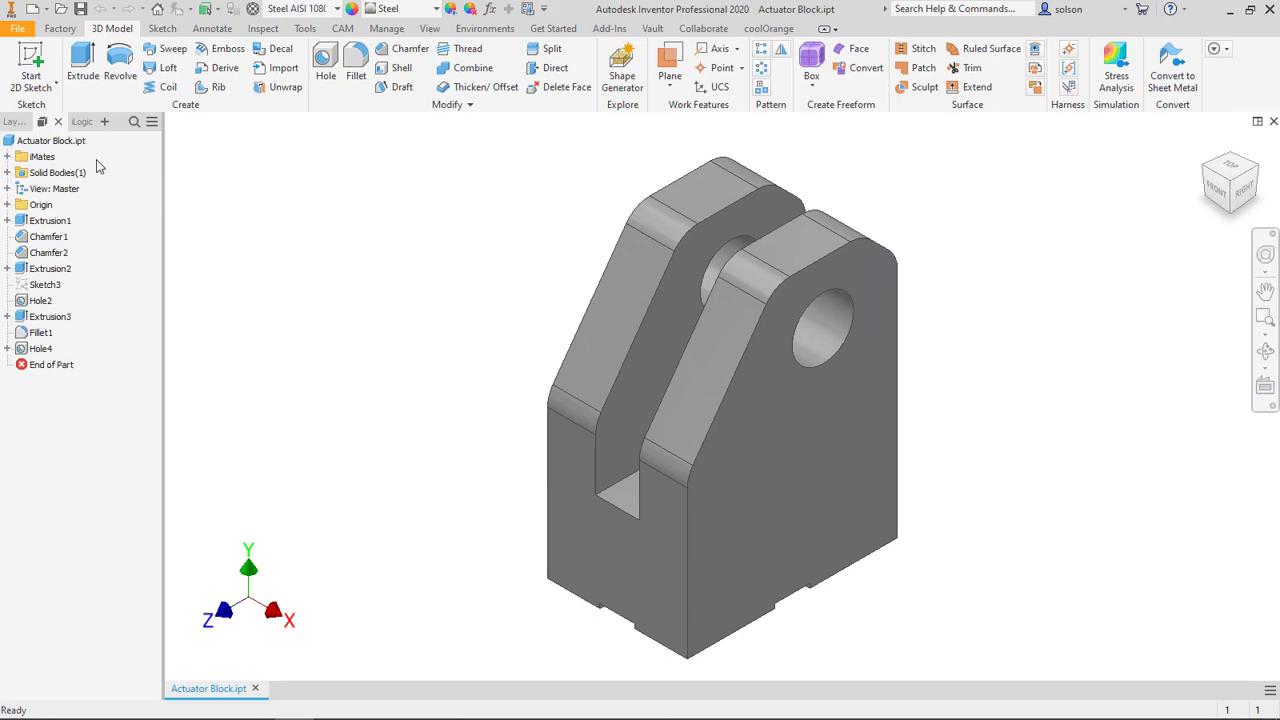
- Review the part's custom iProperties, Originator and Stock Location K102
right_click(67, 141)
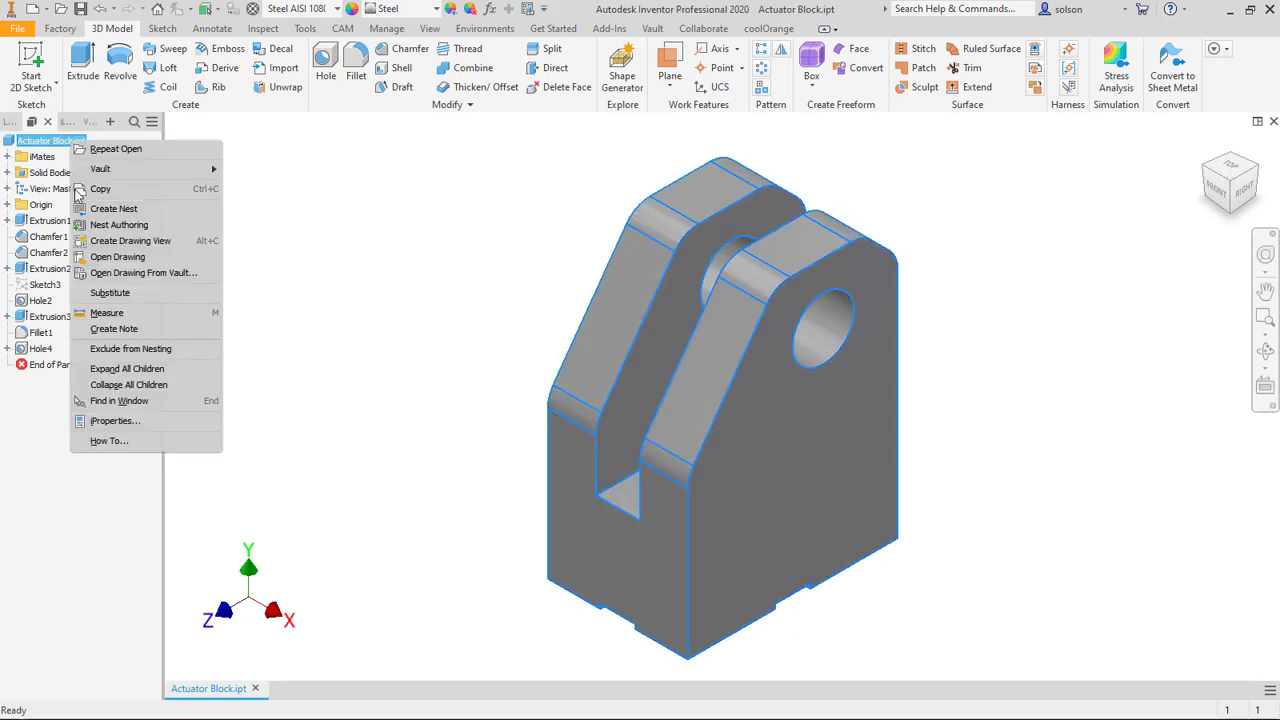
click(130, 424)
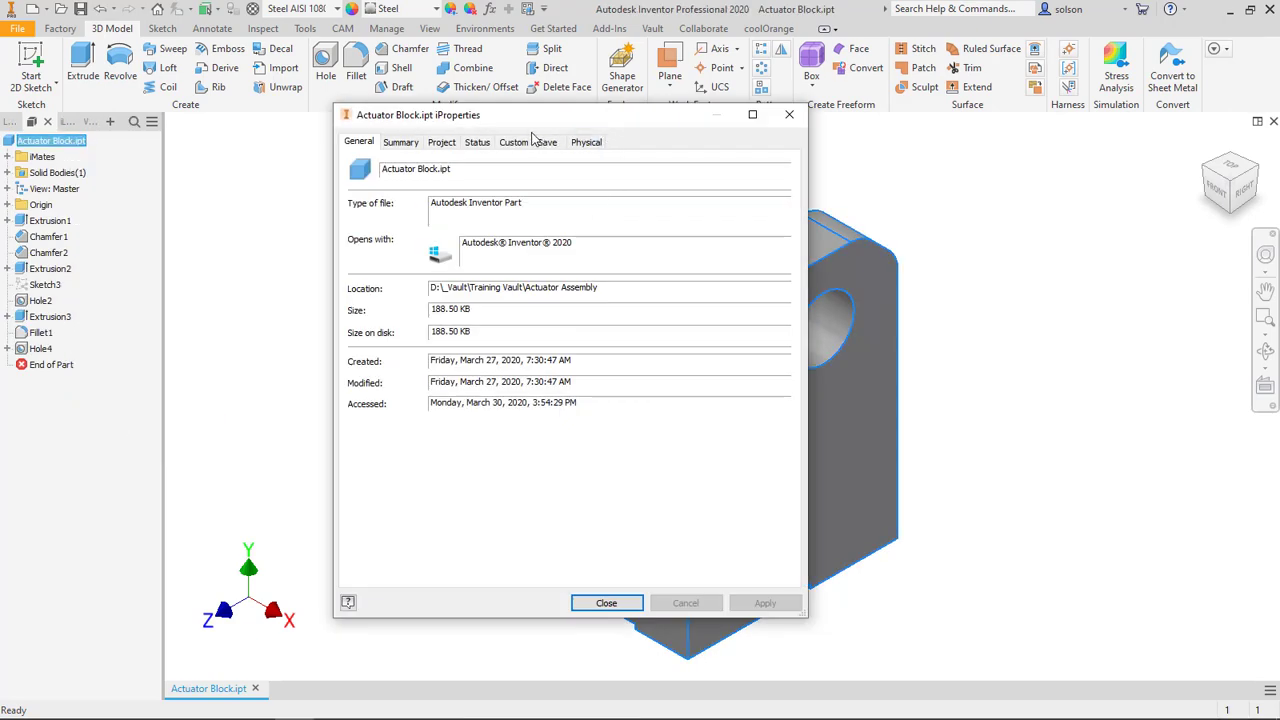
click(513, 141)
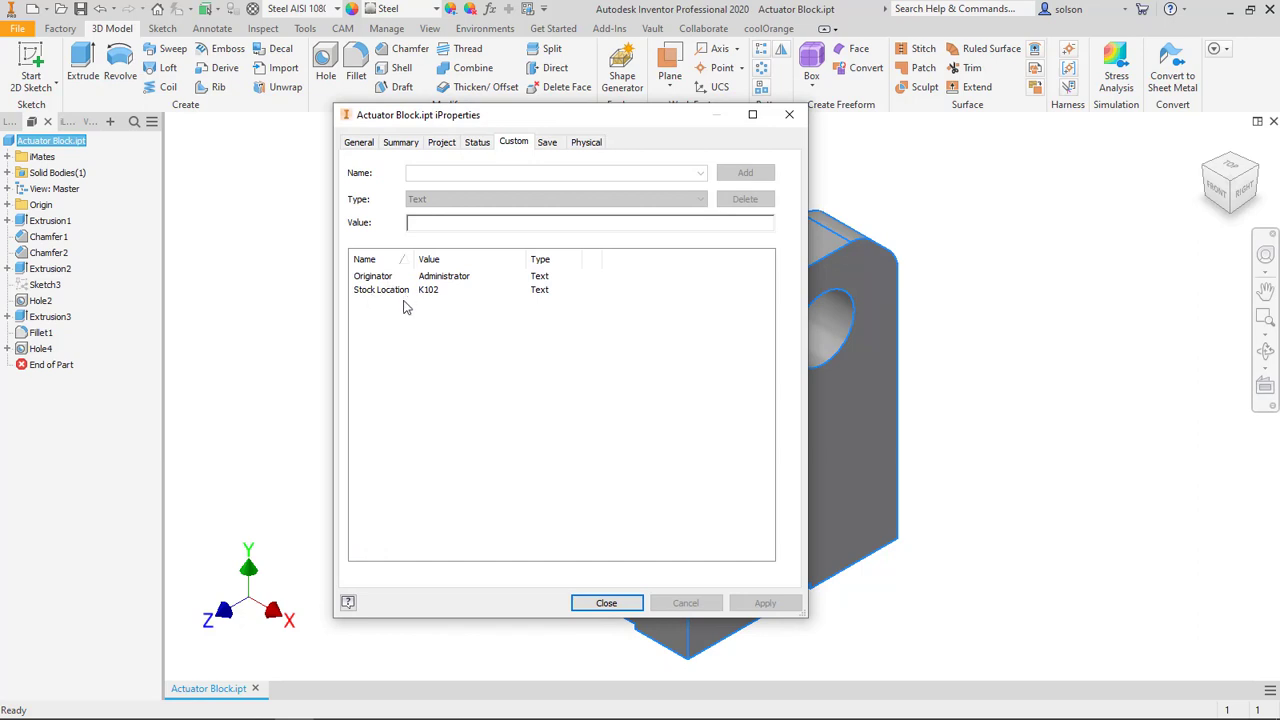
click(612, 603)
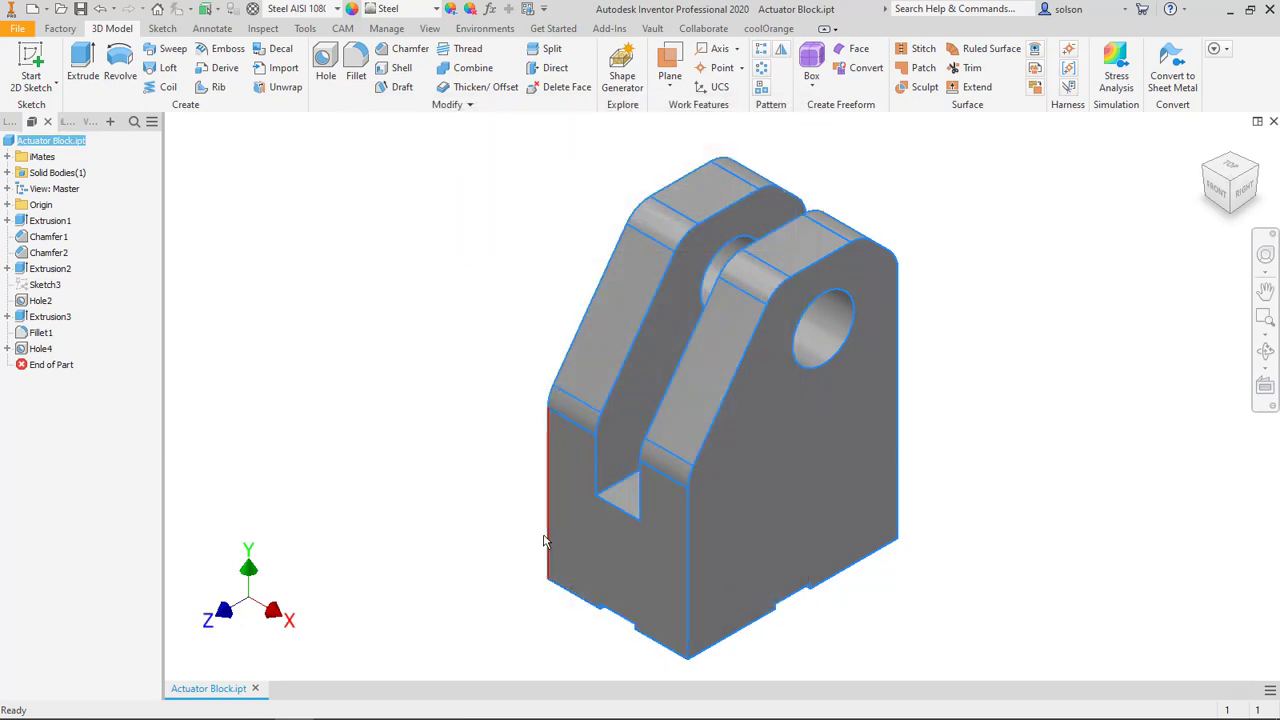
mouse_move(543, 540)
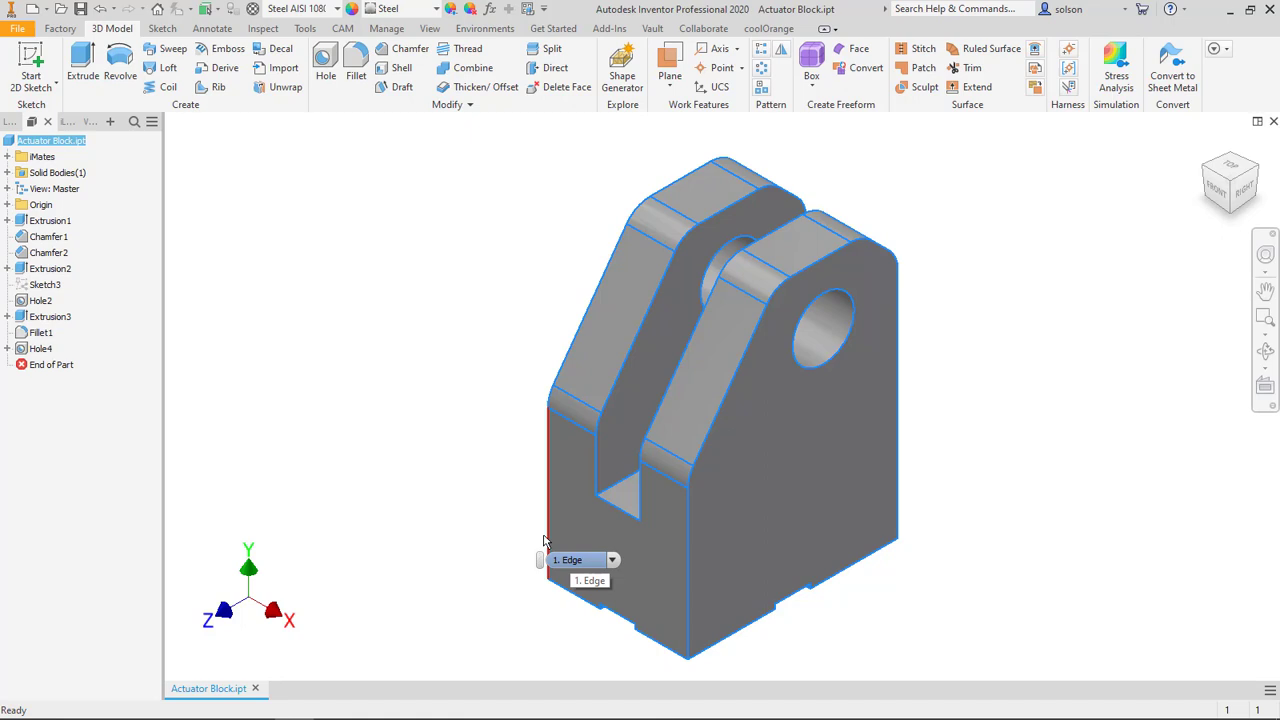
- Browse to C:\Users\Public\Documents\Autodesk\Inventor 2020\Templates\en-US in the Open dialog
click(57, 9)
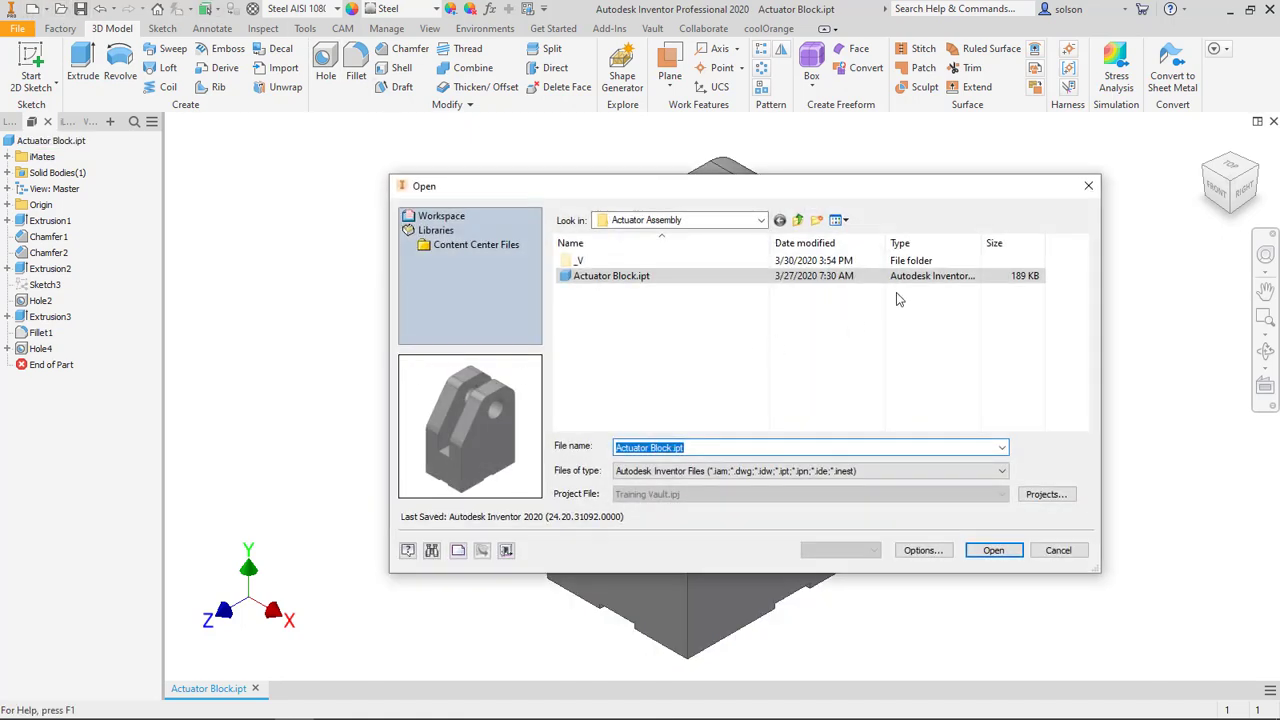
click(763, 220)
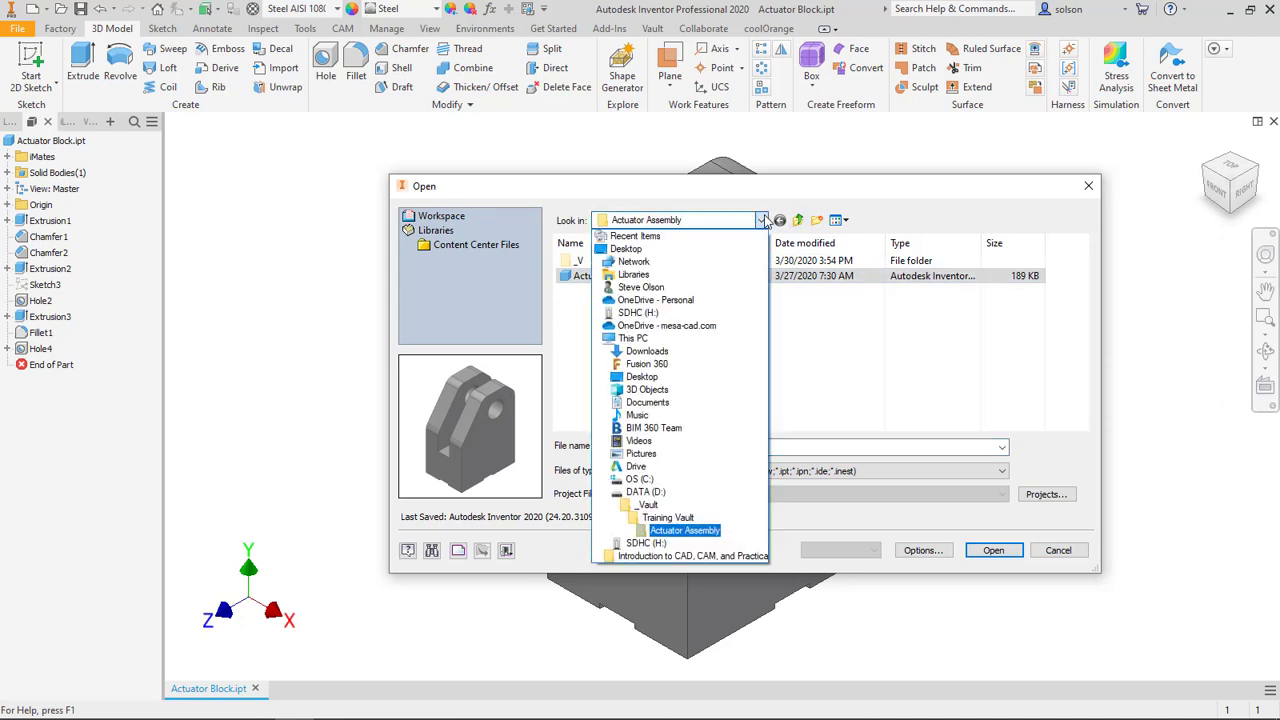
click(650, 481)
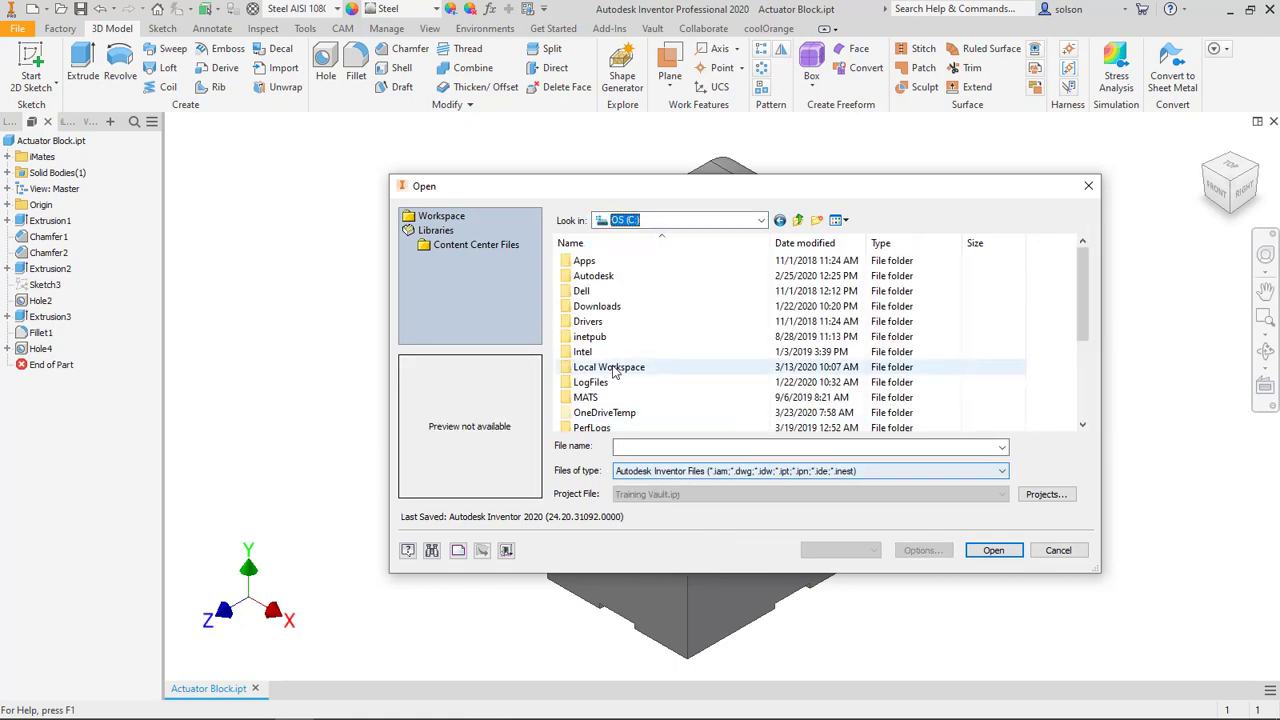
scroll(590, 370, down, 3)
double_click(585, 367)
scroll(645, 362, down, 2)
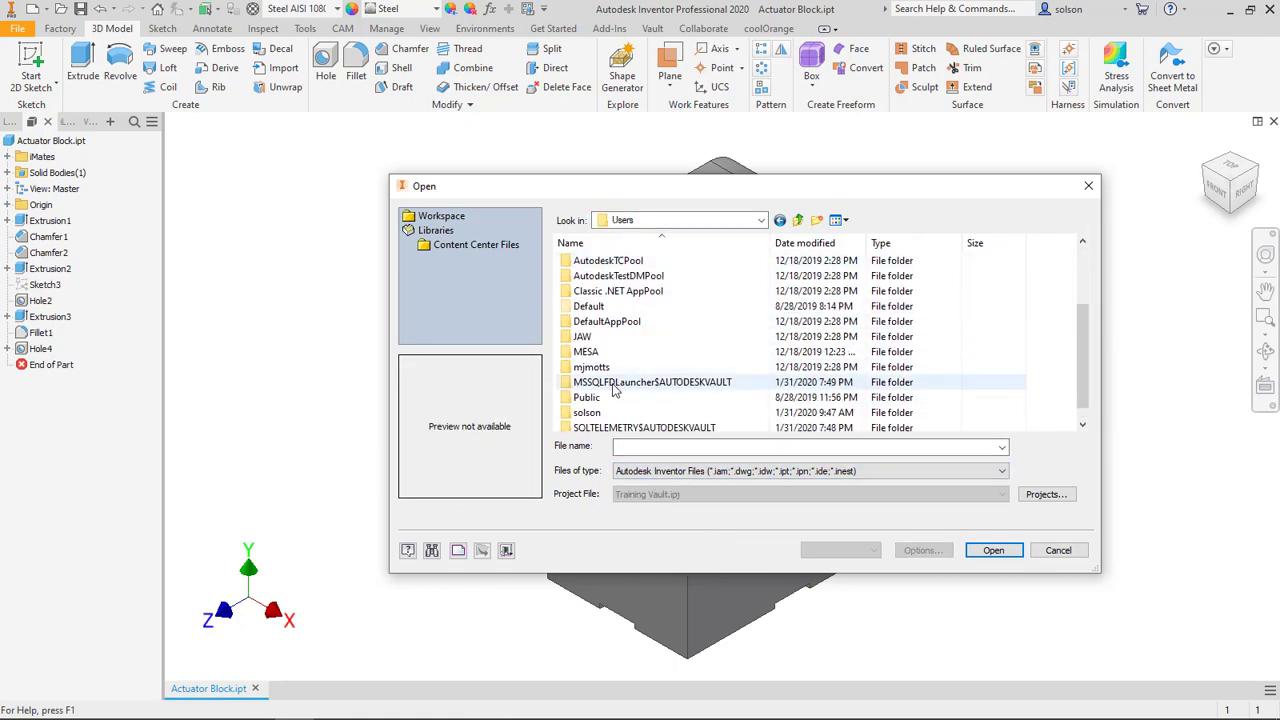
scroll(645, 382, down, 1)
double_click(595, 382)
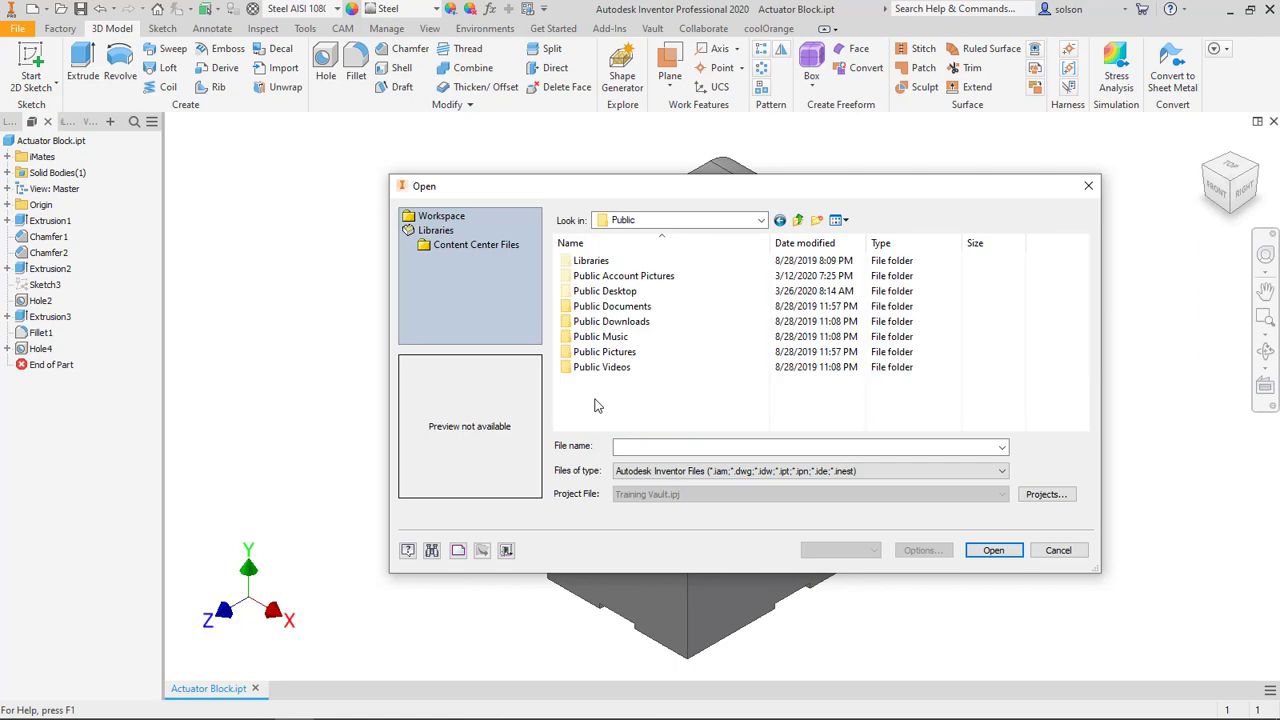
double_click(605, 306)
double_click(600, 292)
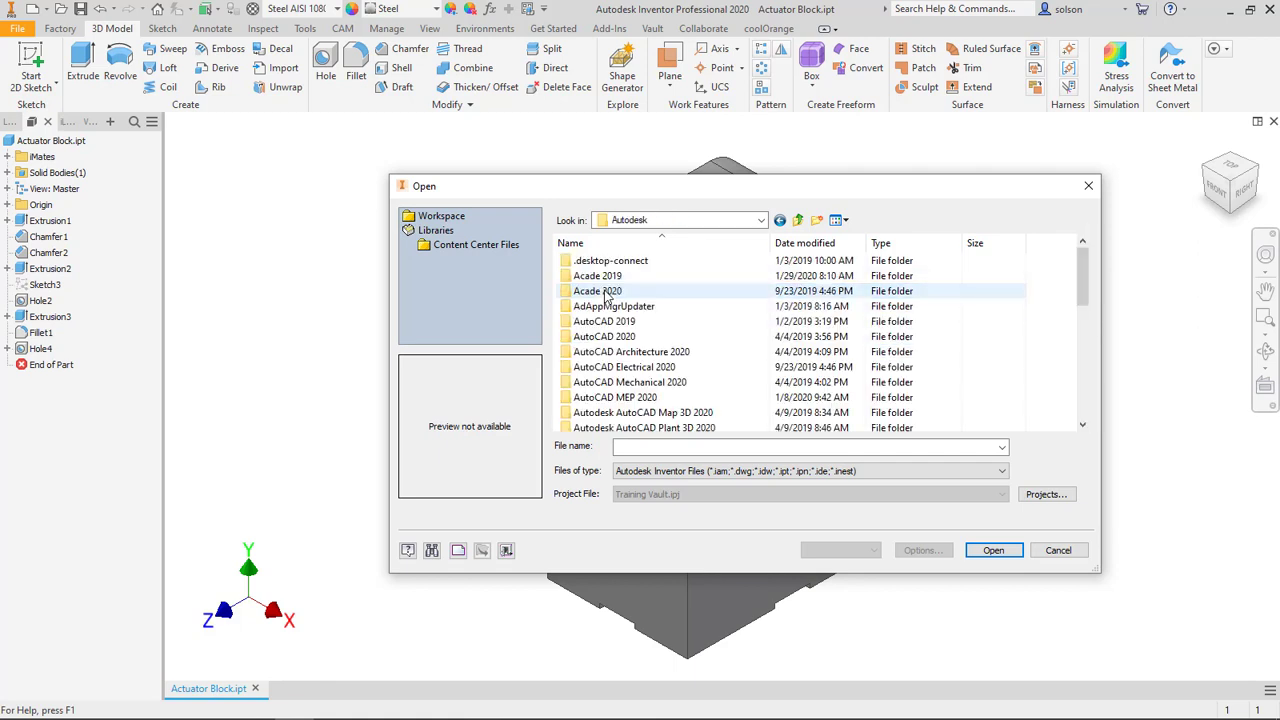
scroll(637, 289, down, 4)
scroll(637, 289, down, 1)
double_click(630, 397)
scroll(630, 397, down, 1)
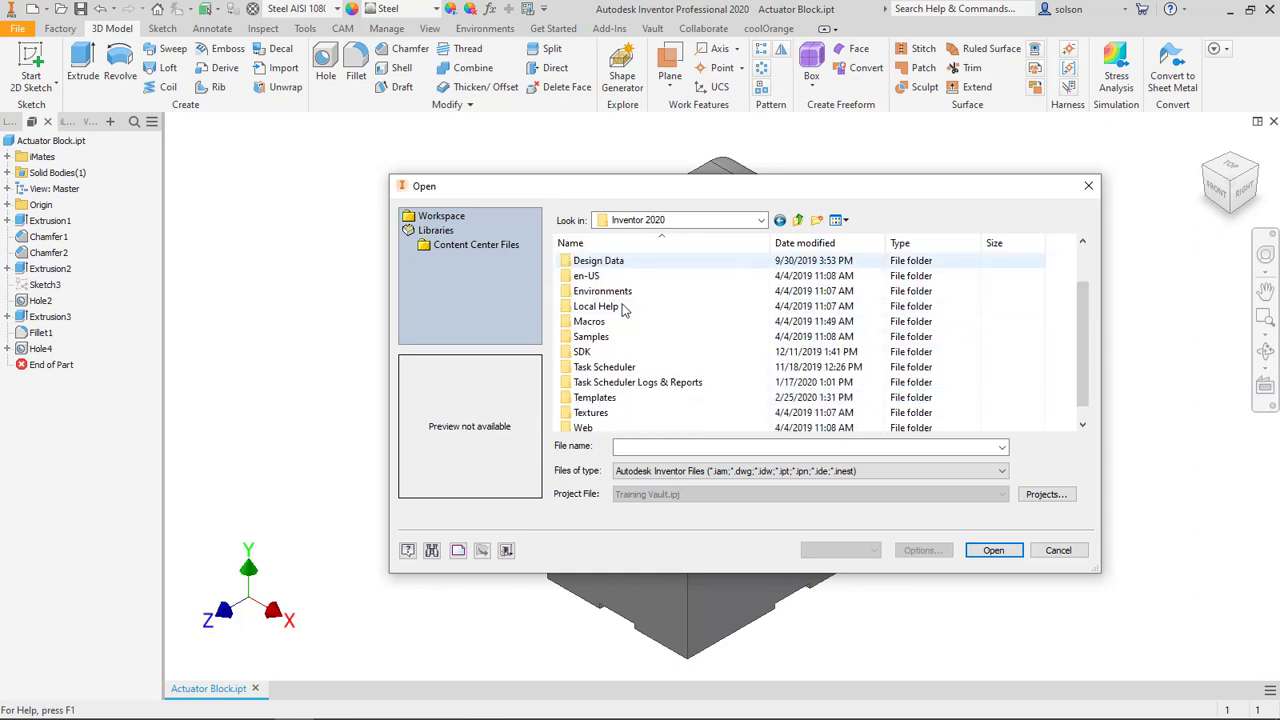
double_click(605, 397)
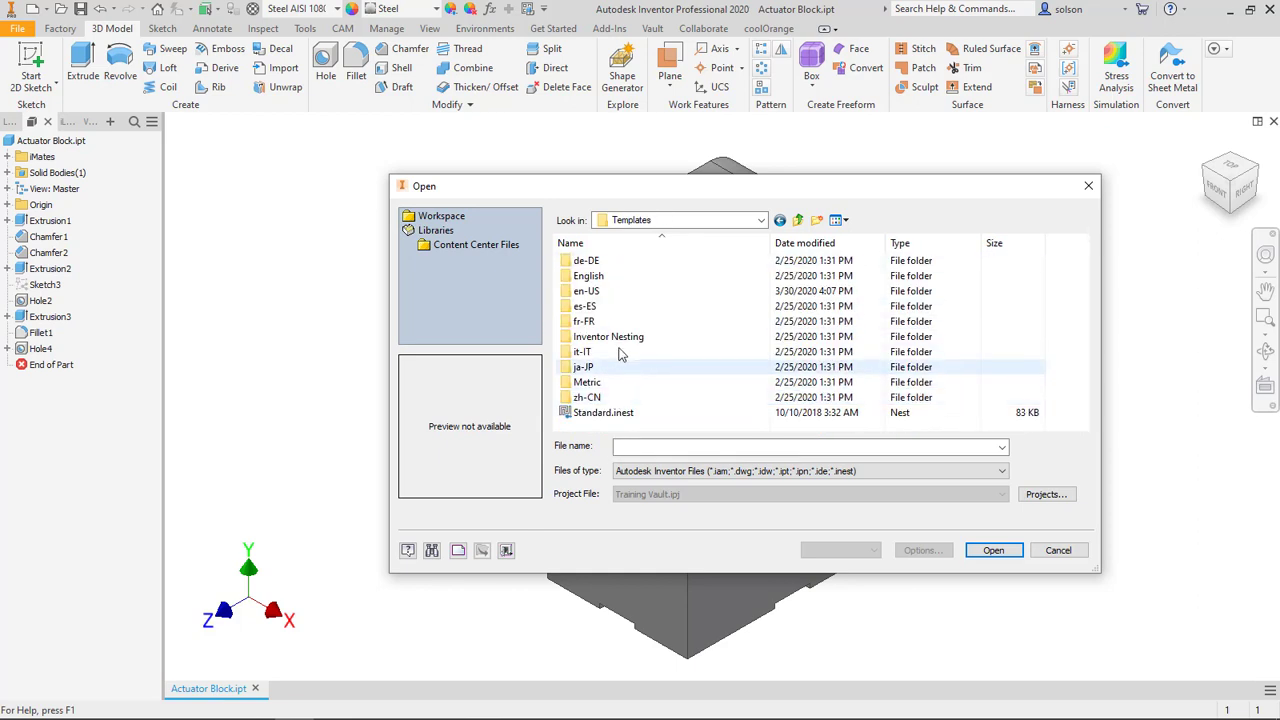
double_click(589, 292)
- Open Custom Drawing Template.dwg, accepting the search-path warning
click(621, 354)
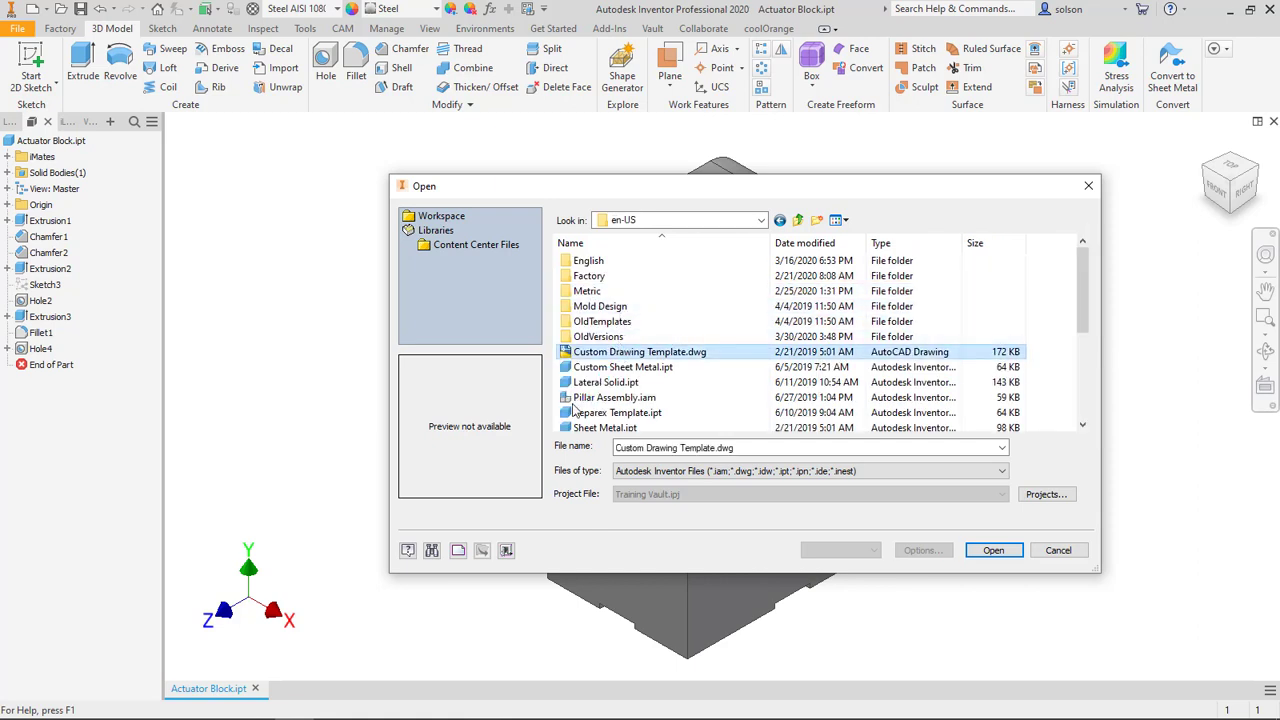
double_click(684, 354)
click(648, 451)
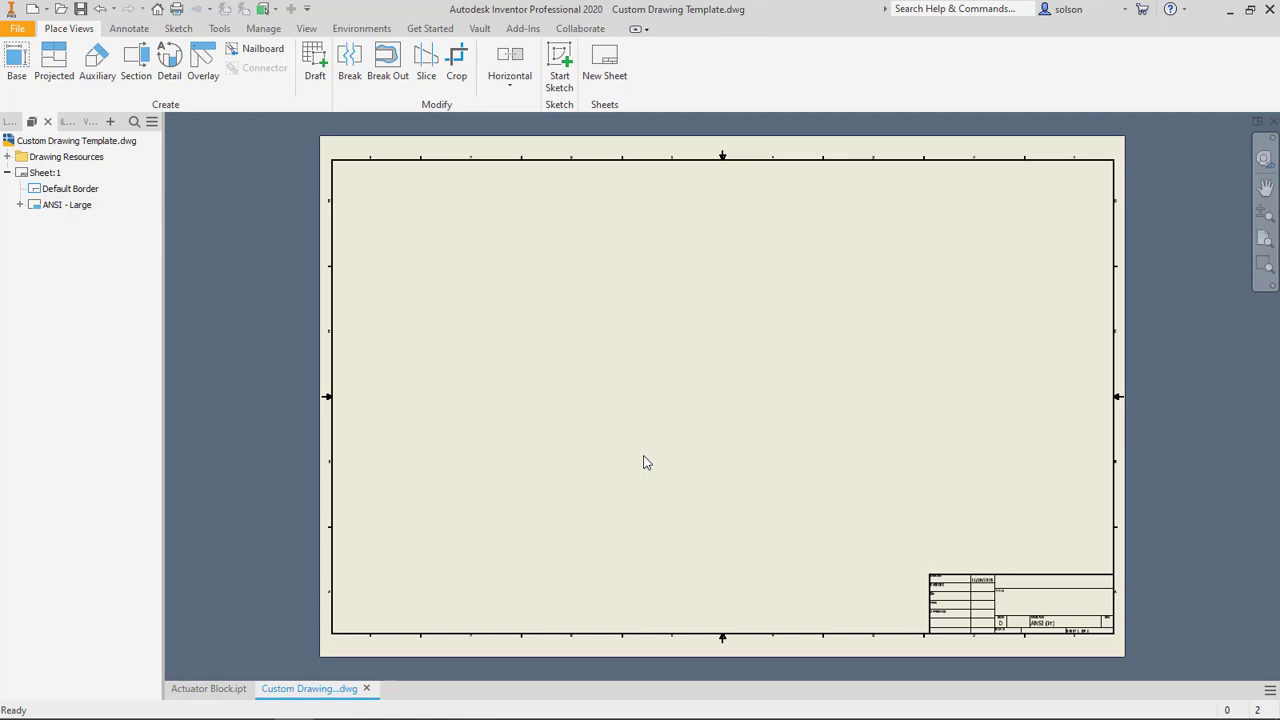
- Place a 1:1 base view (VIEW1) of Actuator Block.ipt on the sheet
click(16, 60)
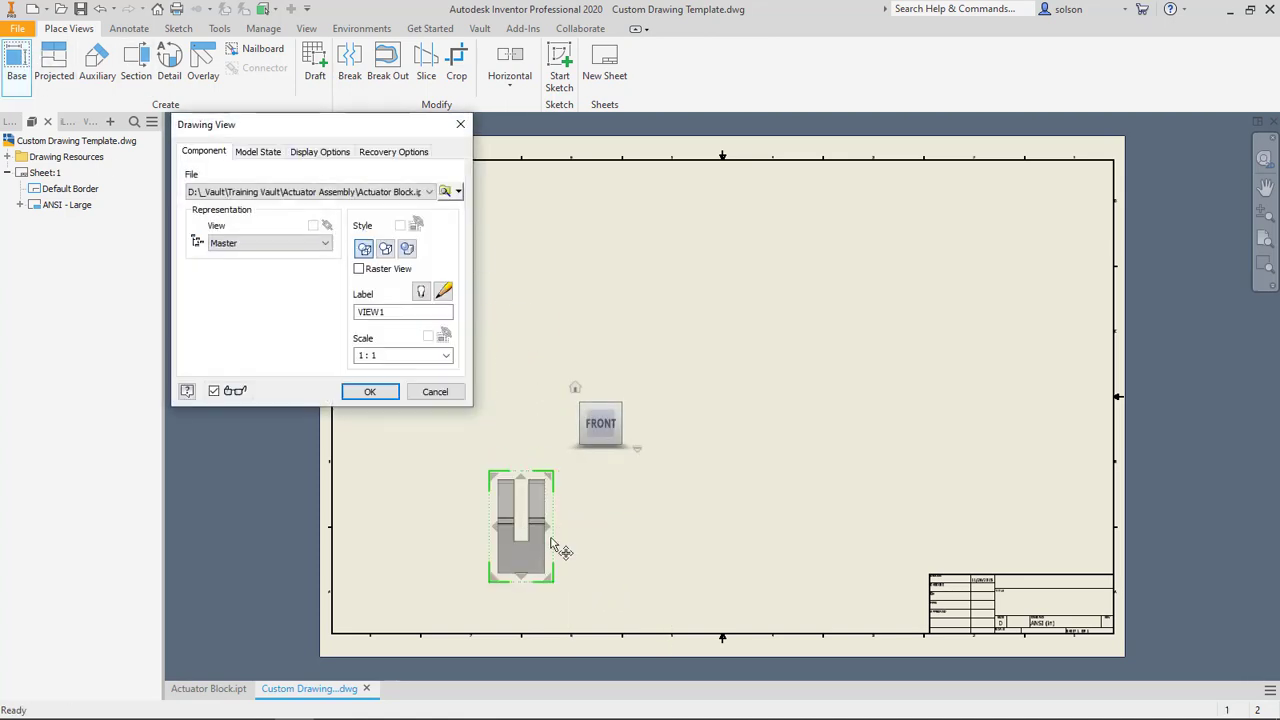
click(376, 397)
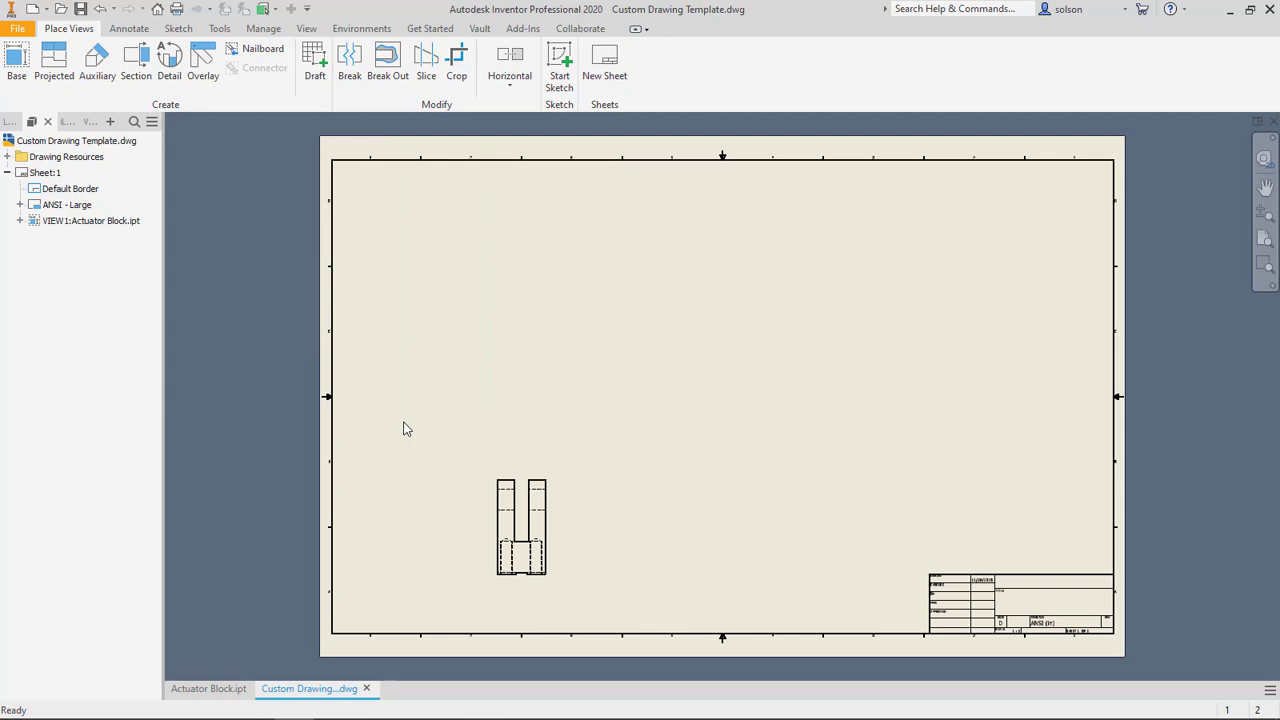
- Zoom to the title block and expand Drawing Resources > Title Blocks, showing ANSI - Large and ANSI A
middle_drag(720, 456, 671, 411)
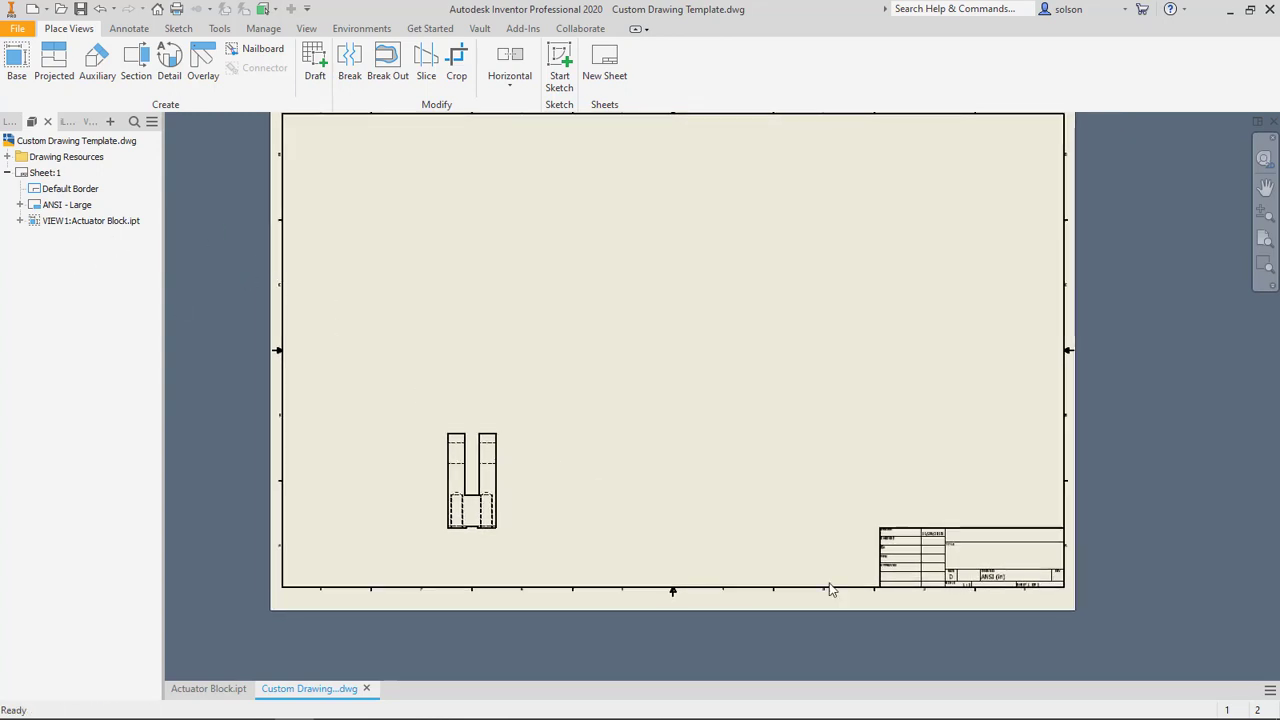
scroll(967, 587, down, 3)
scroll(967, 587, up, 4)
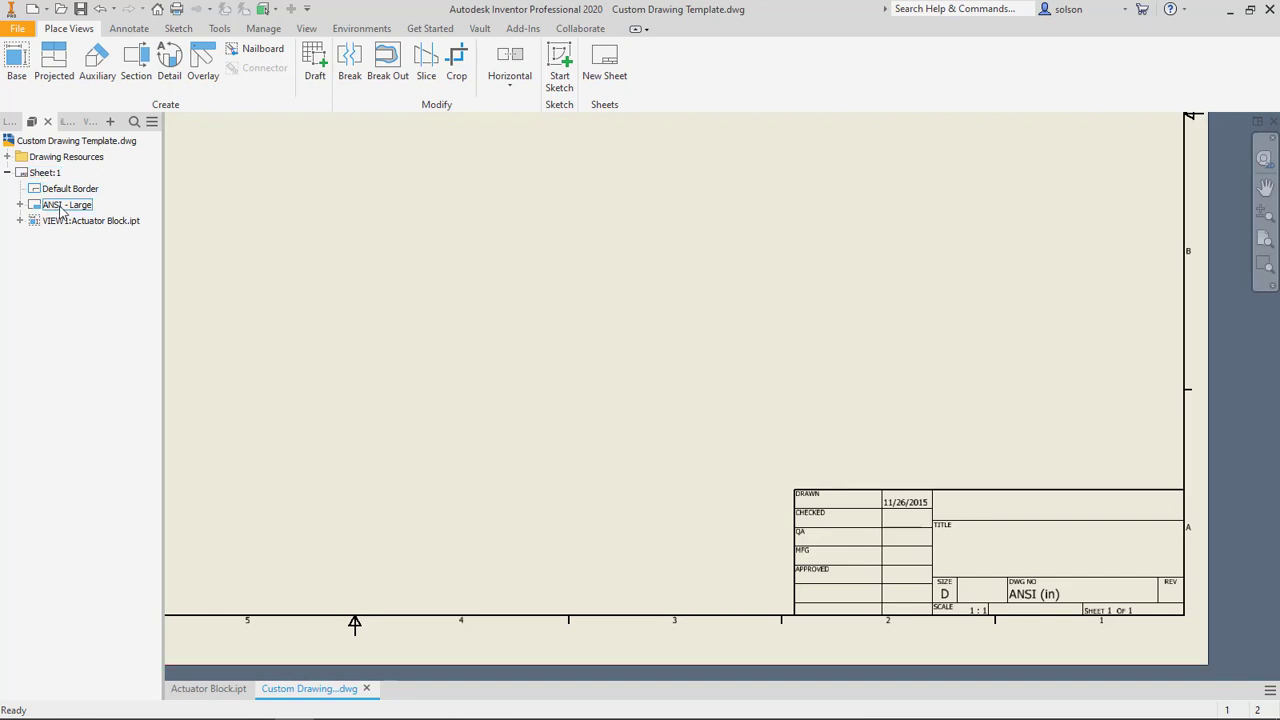
click(7, 157)
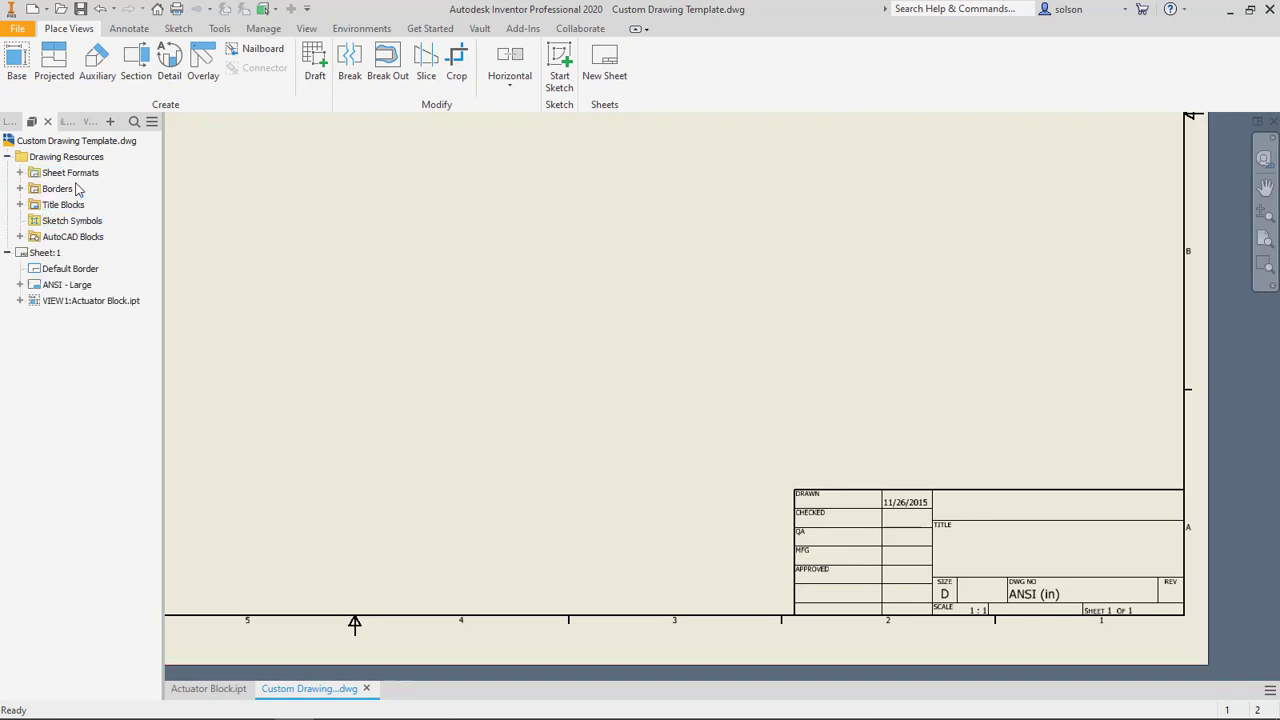
click(20, 205)
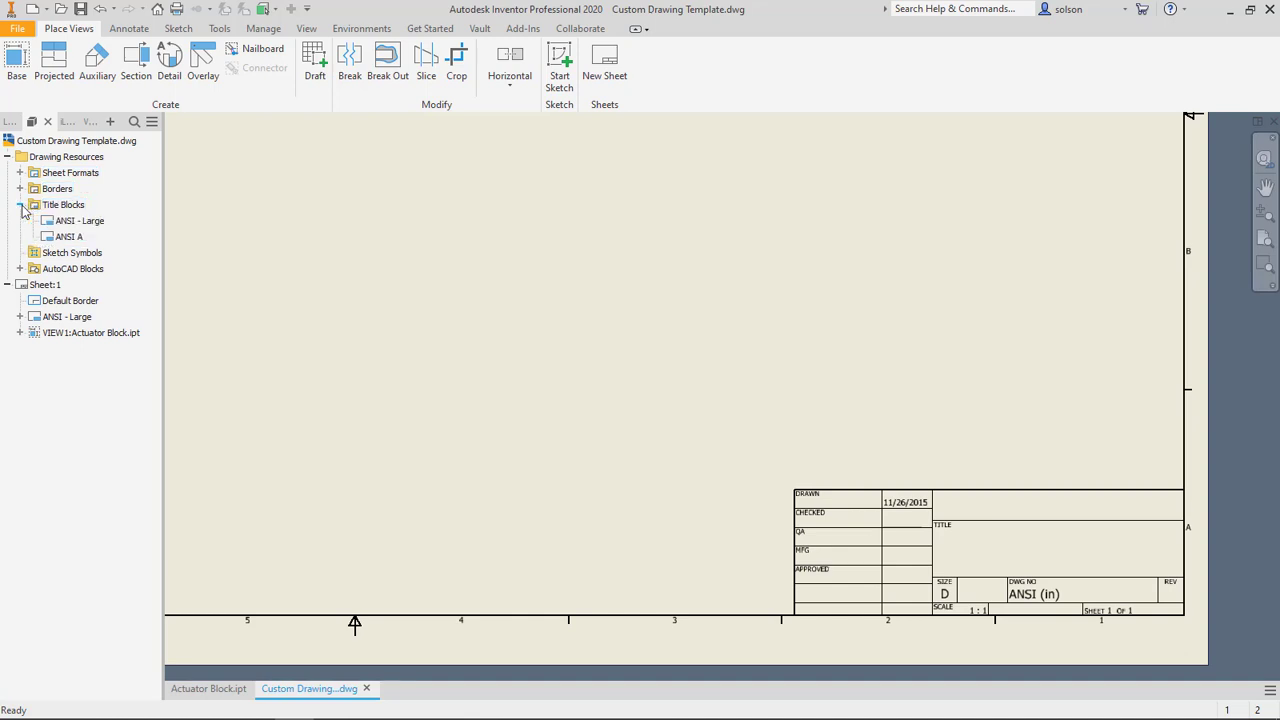
right_click(79, 320)
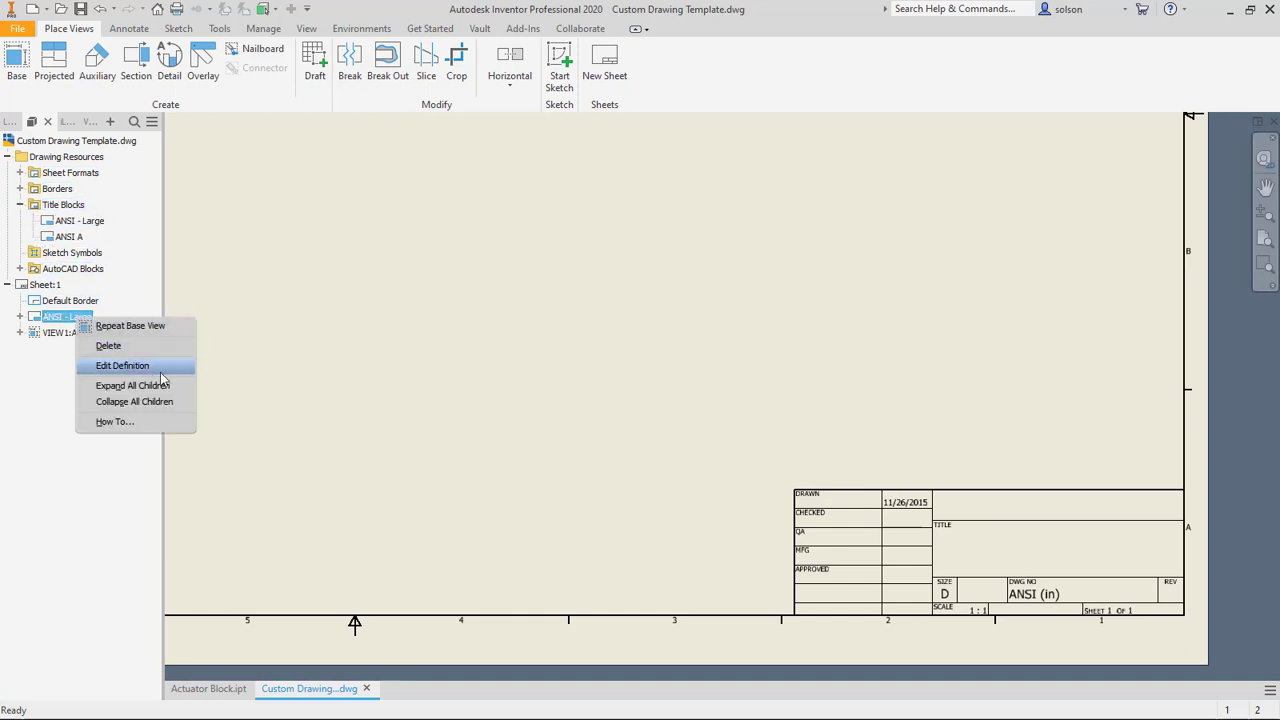
click(163, 368)
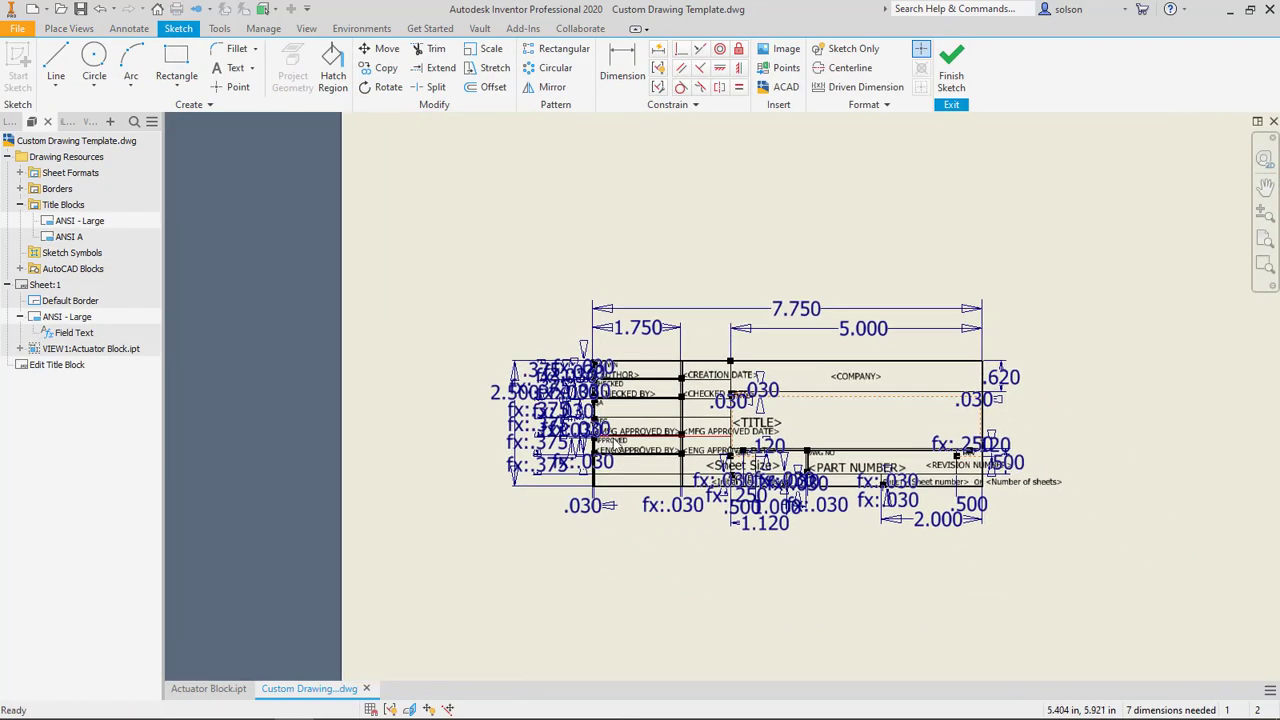
scroll(650, 445, down, 2)
scroll(655, 445, up, 3)
scroll(655, 445, up, 3)
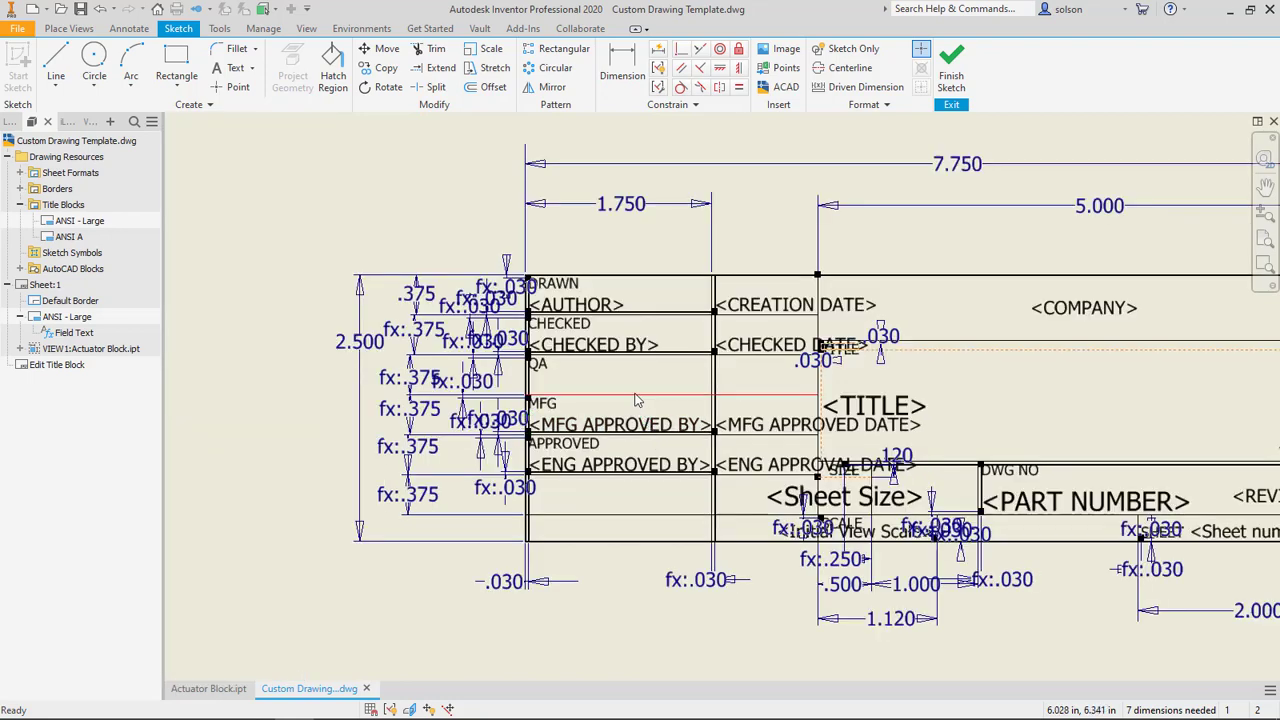
middle_drag(600, 378, 595, 376)
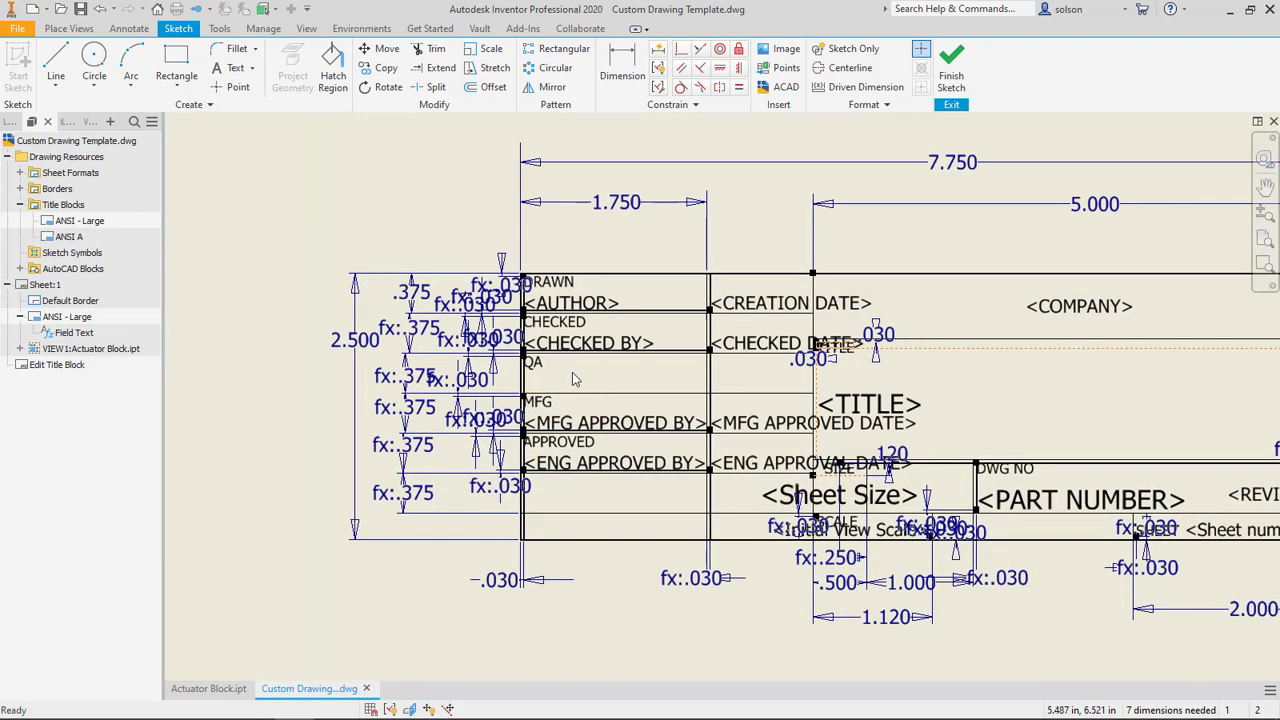
scroll(574, 378, down, 2)
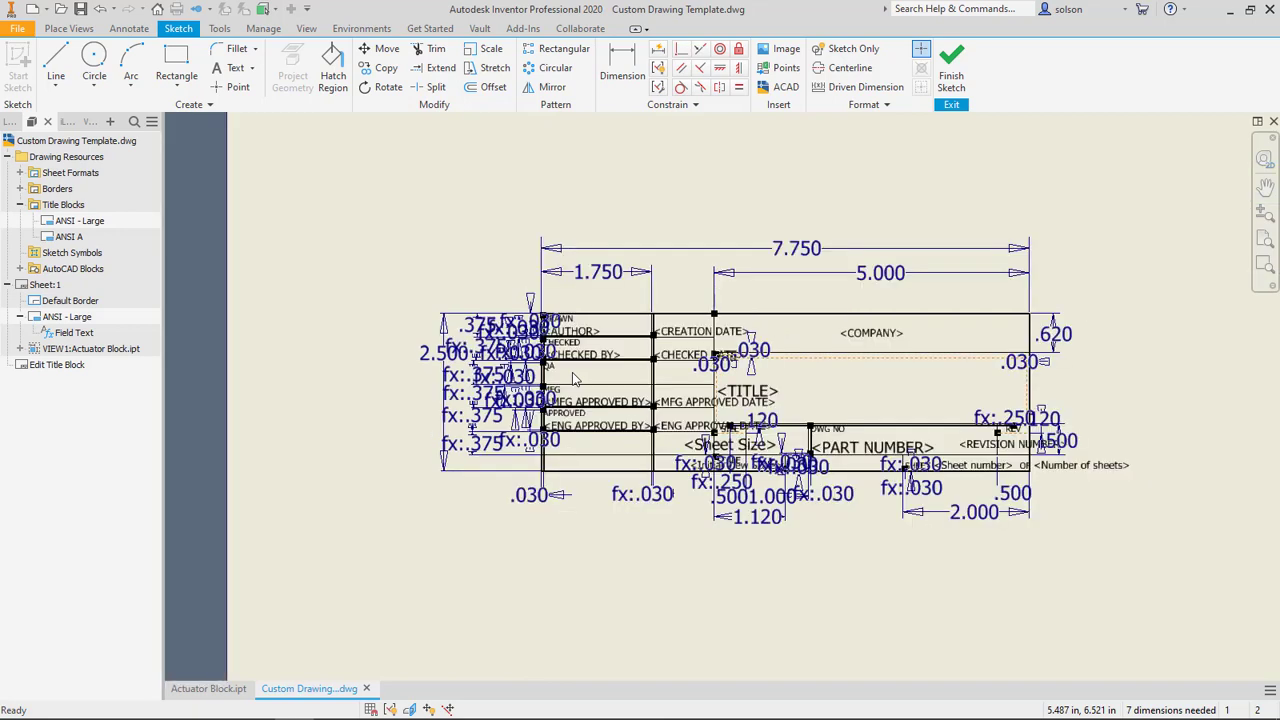
scroll(575, 378, up, 3)
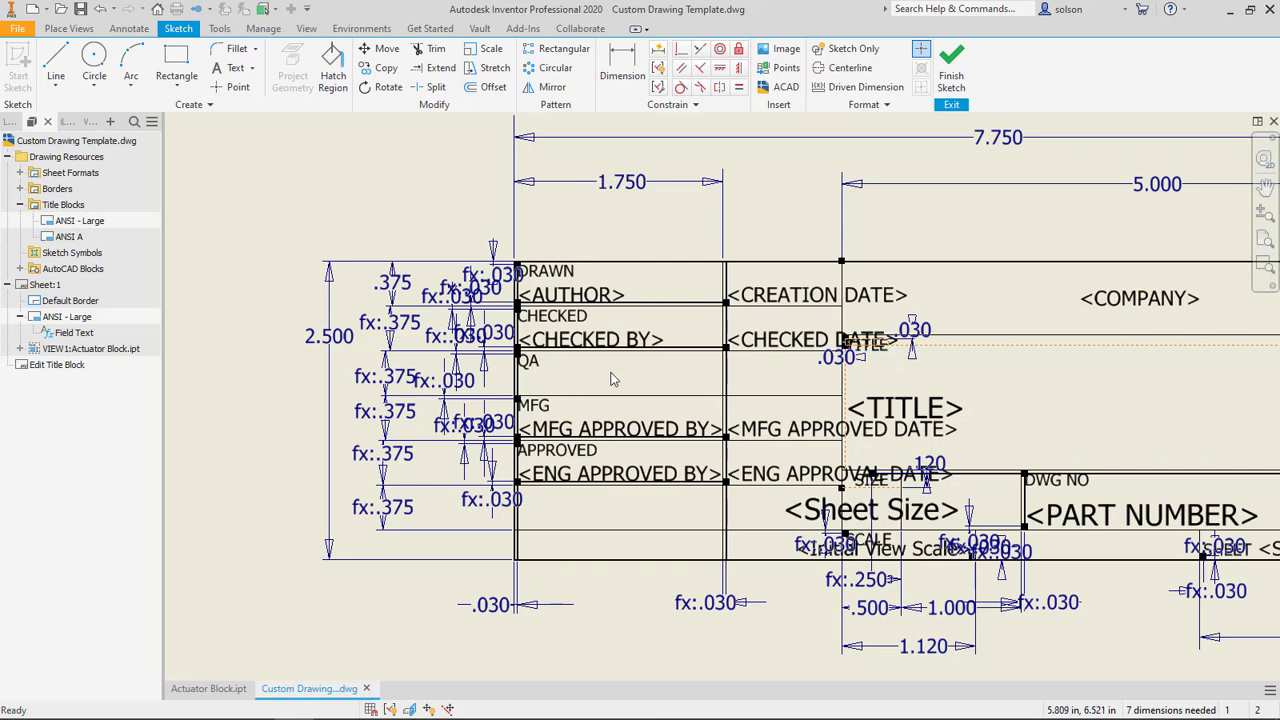
click(529, 365)
scroll(590, 470, up, 2)
scroll(542, 427, down, 4)
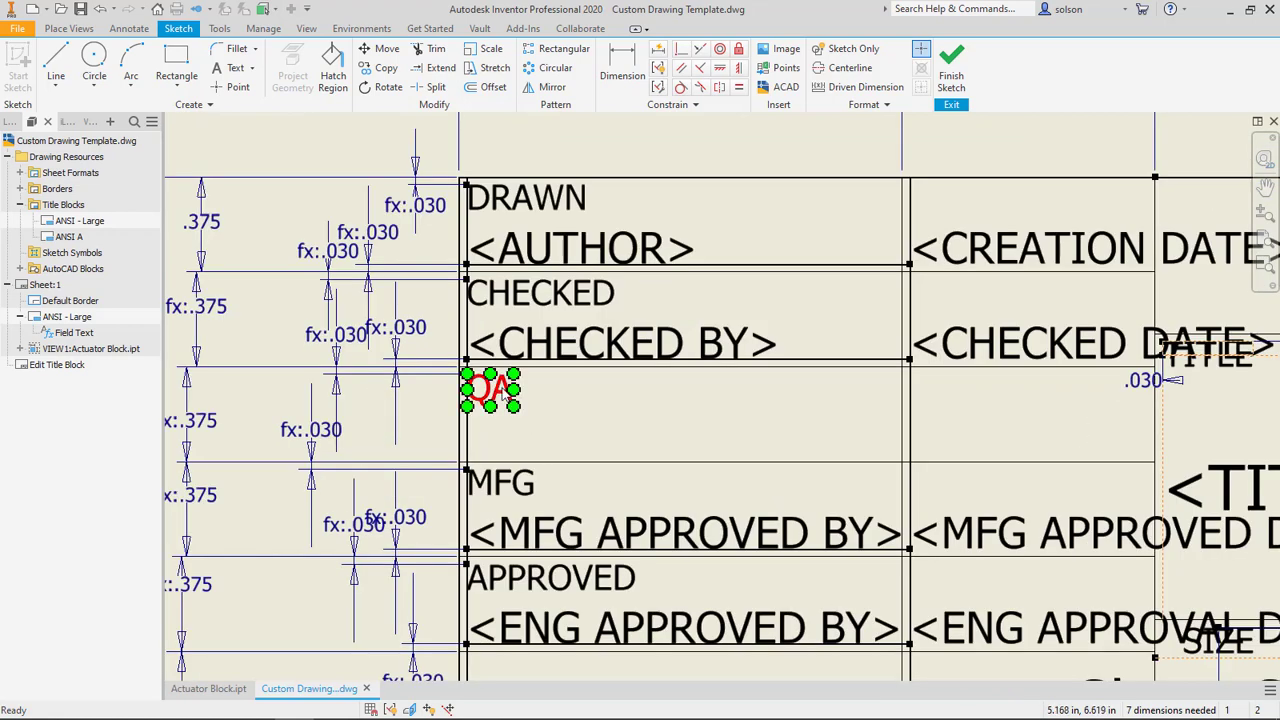
- Replace the title block's QA label text with ORIGINATOR
double_click(500, 396)
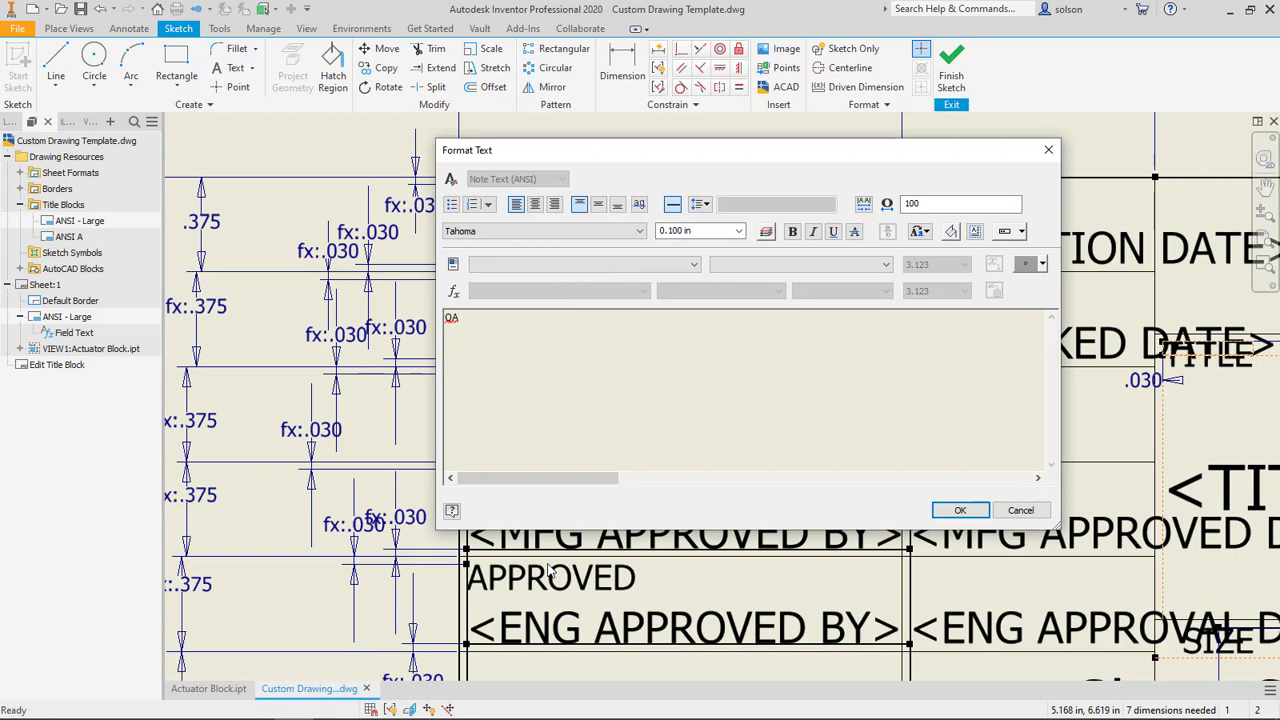
key(BackSpace)
key(BackSpace)
text(ORIGINATOR)
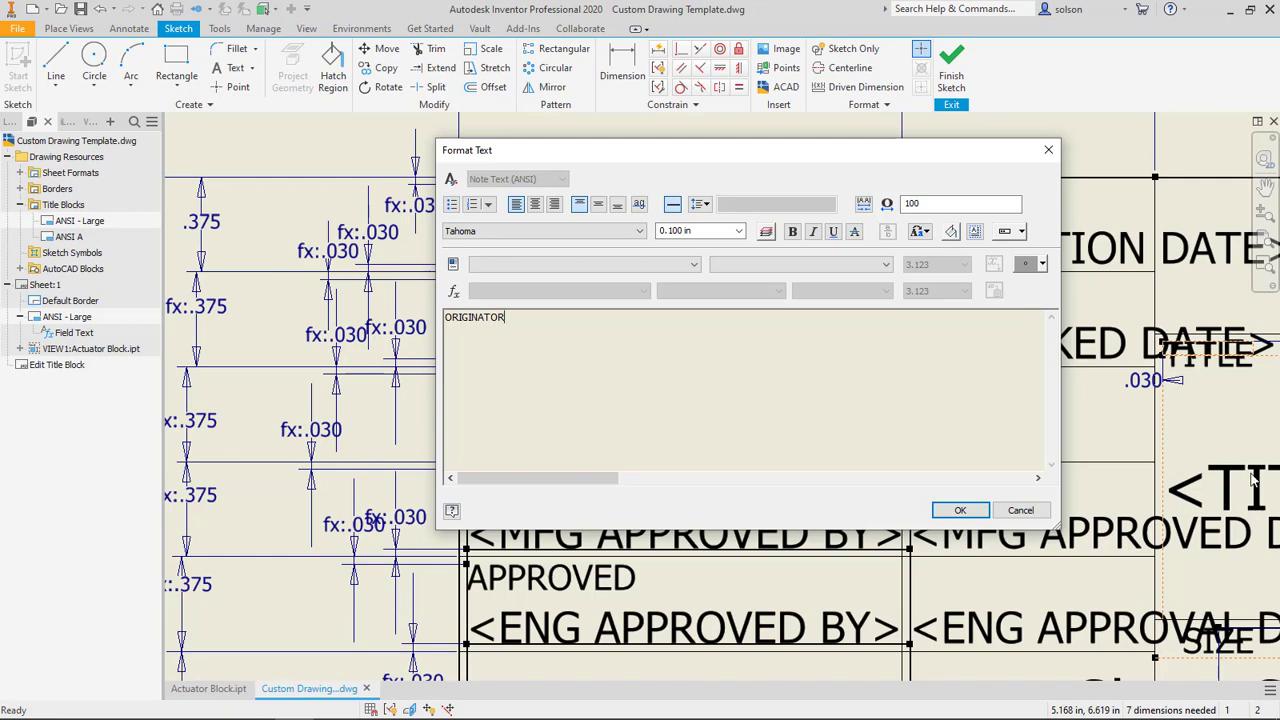
click(960, 510)
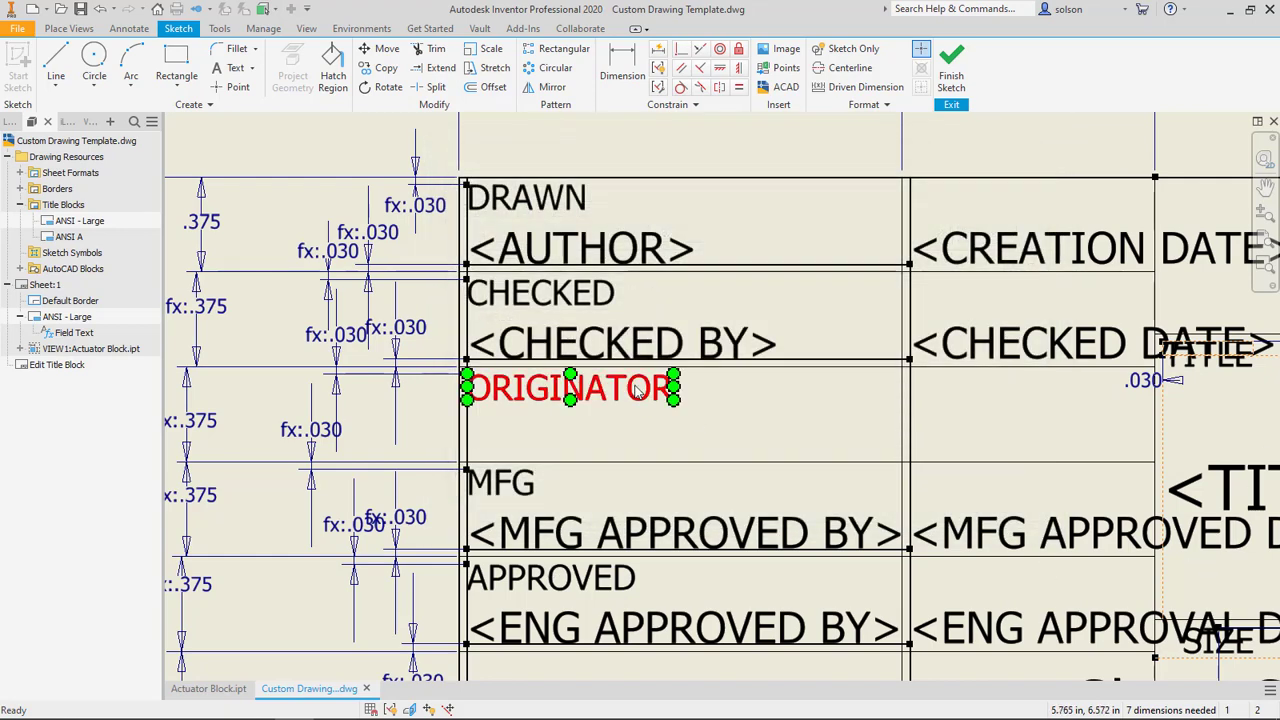
- Start a text note inside the ORIGINATOR cell and list its property sources
click(228, 70)
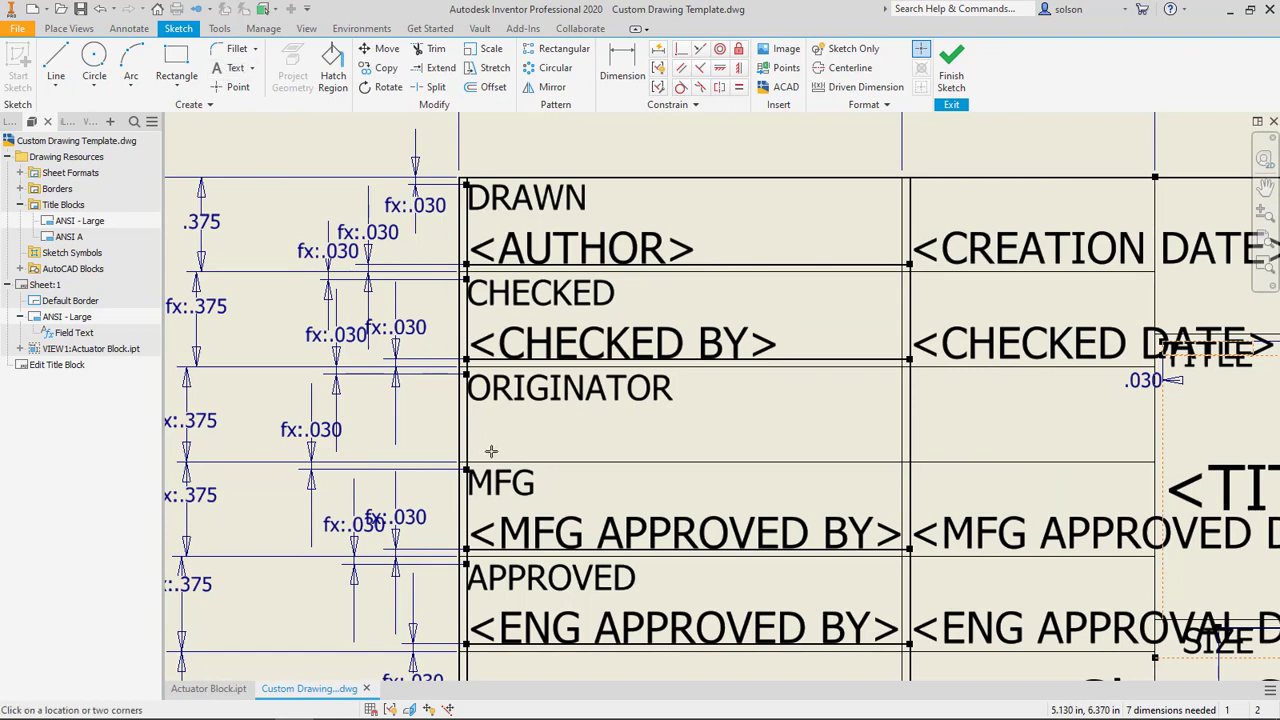
click(375, 466)
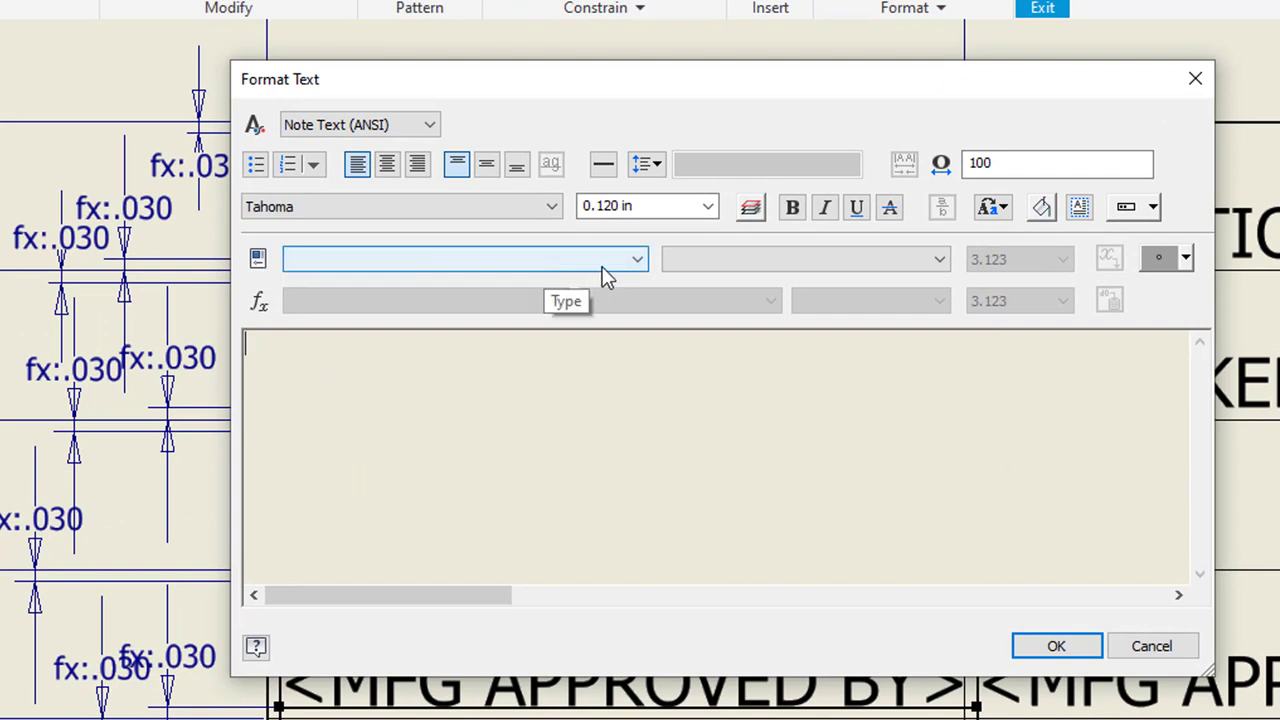
click(620, 264)
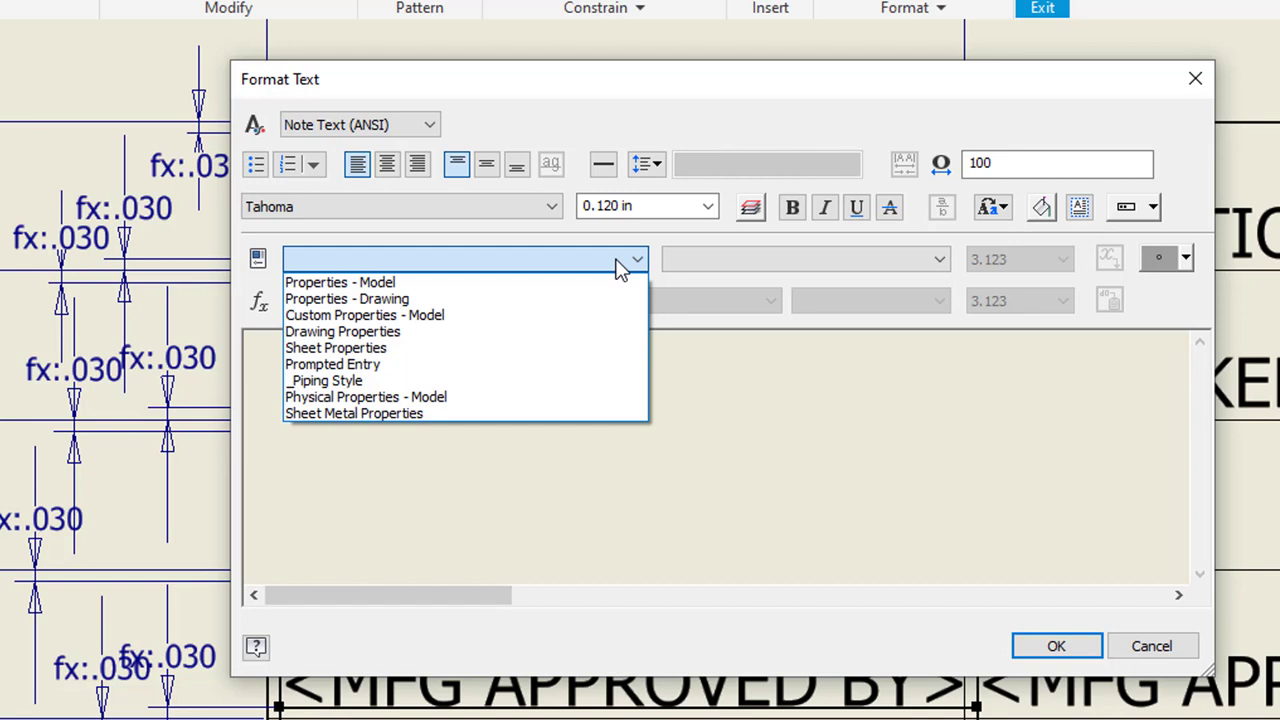
- Insert the Custom Properties - Model Originator parameter into the text
click(447, 314)
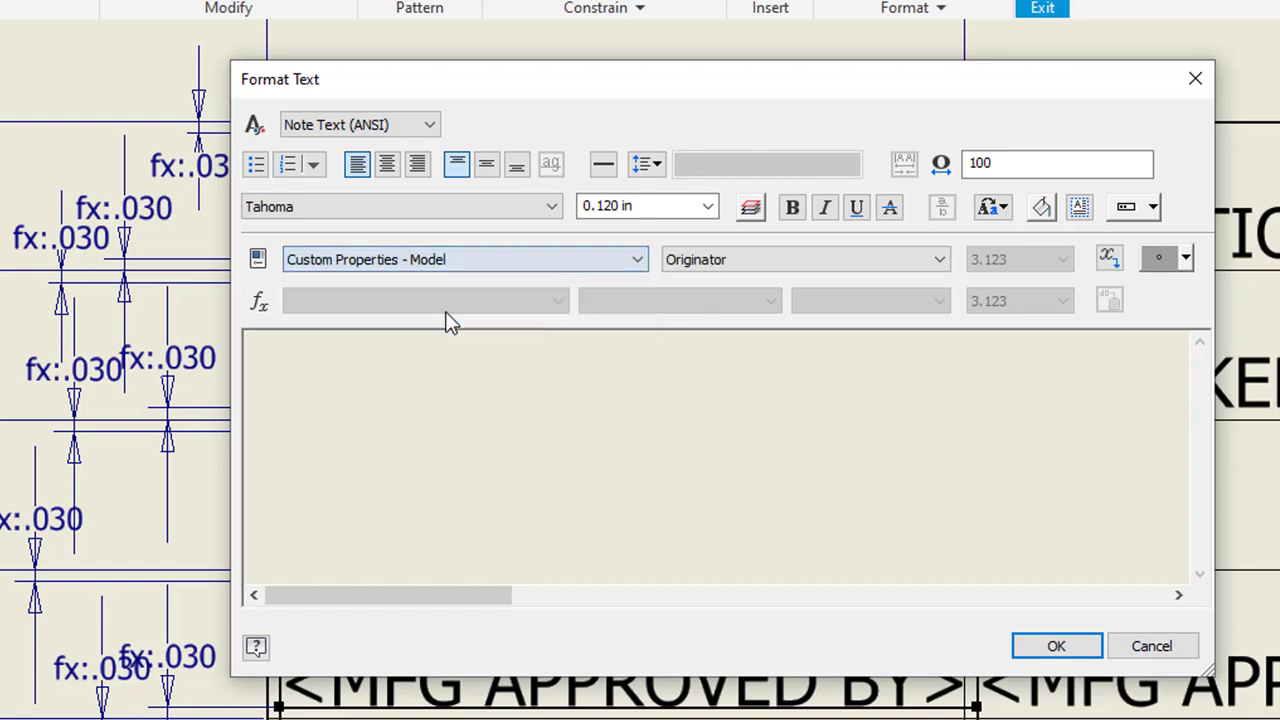
click(842, 258)
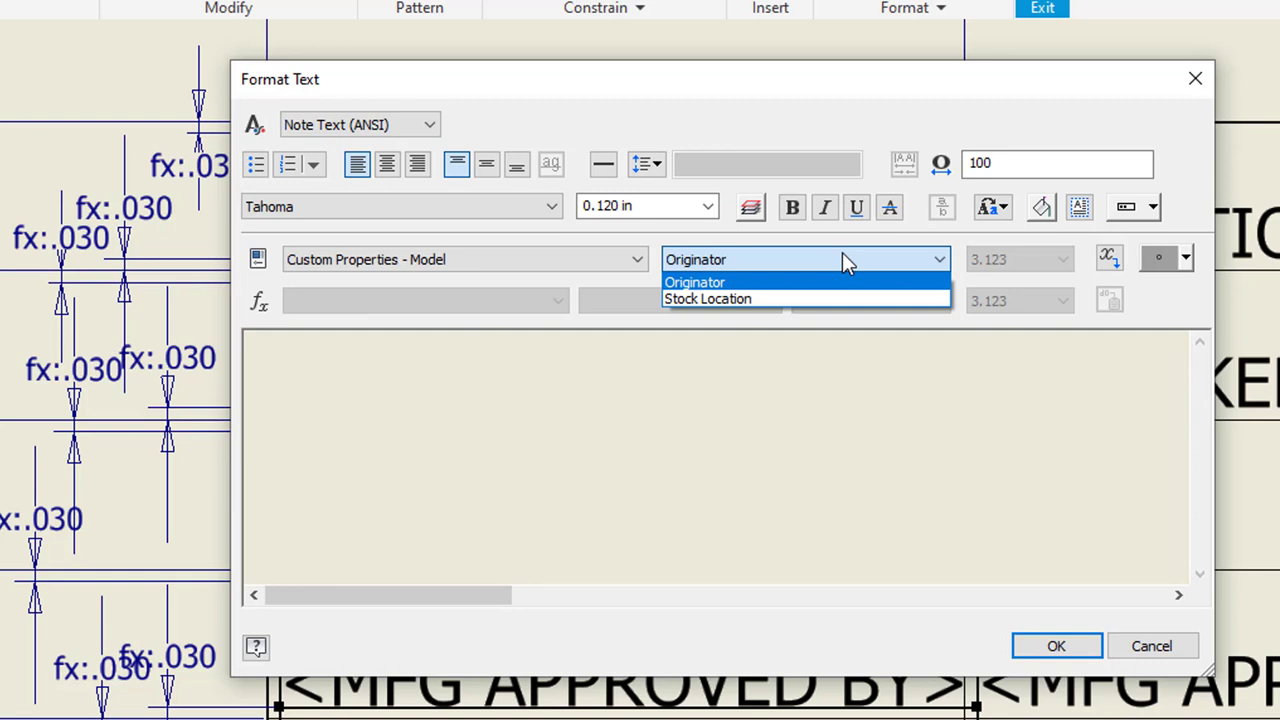
click(793, 284)
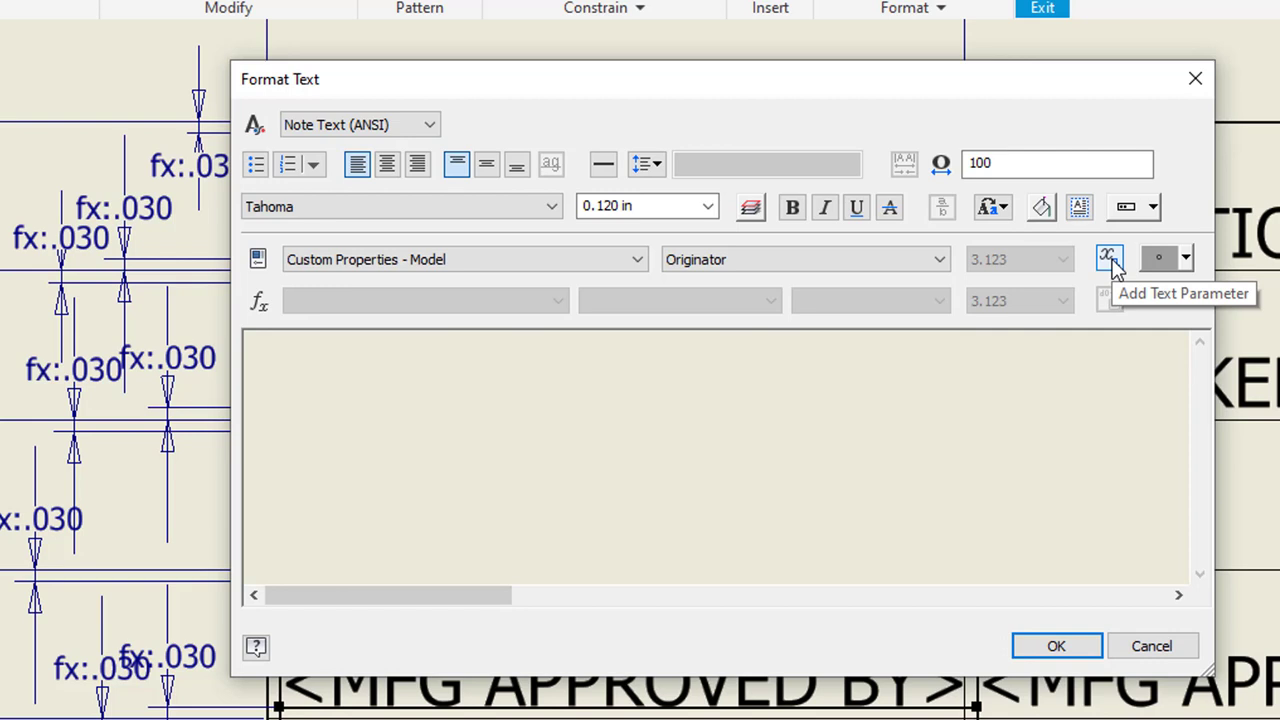
click(1110, 258)
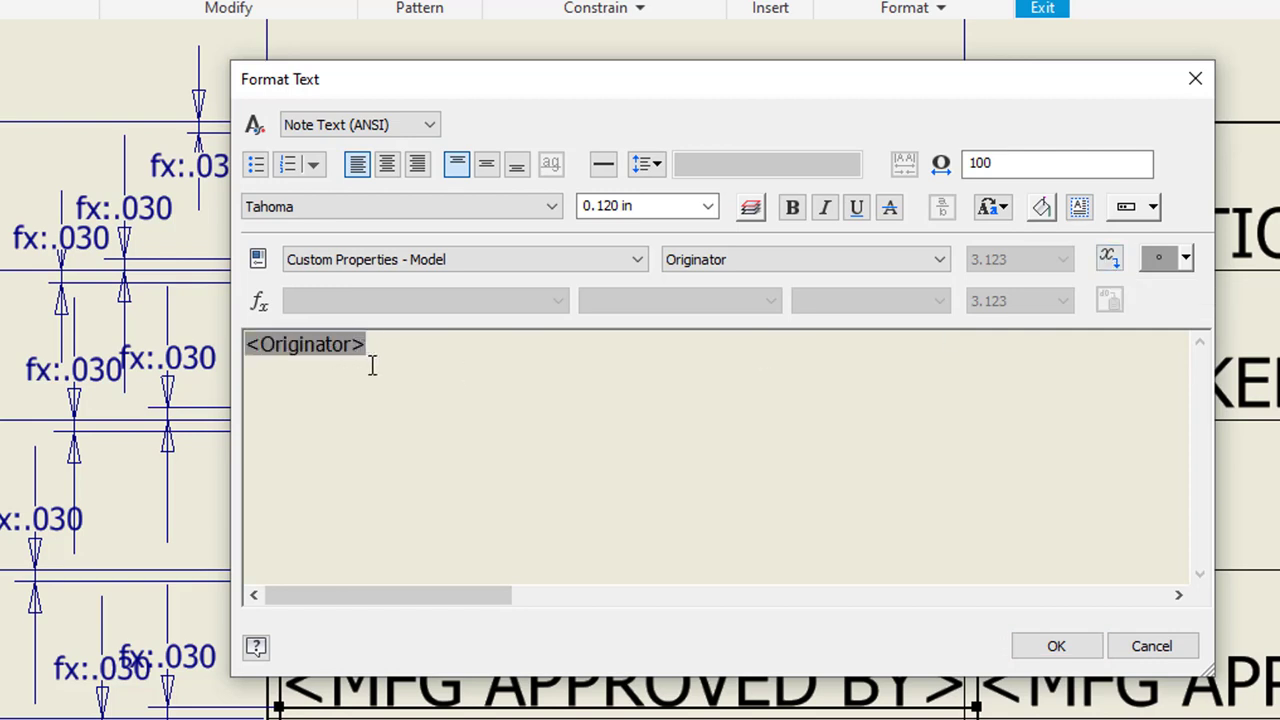
- Format the <Originator> field at 0.125 in height with bottom justification
drag(391, 346, 240, 346)
click(612, 205)
click(619, 204)
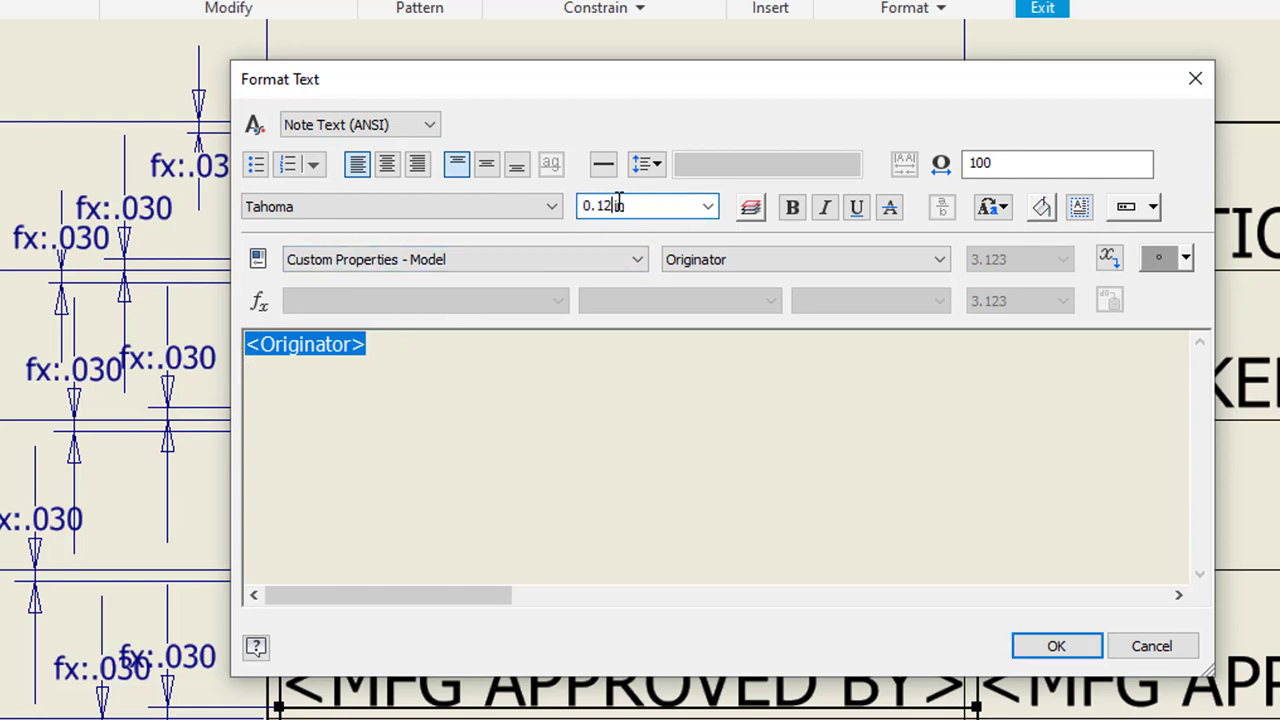
text(5)
click(516, 168)
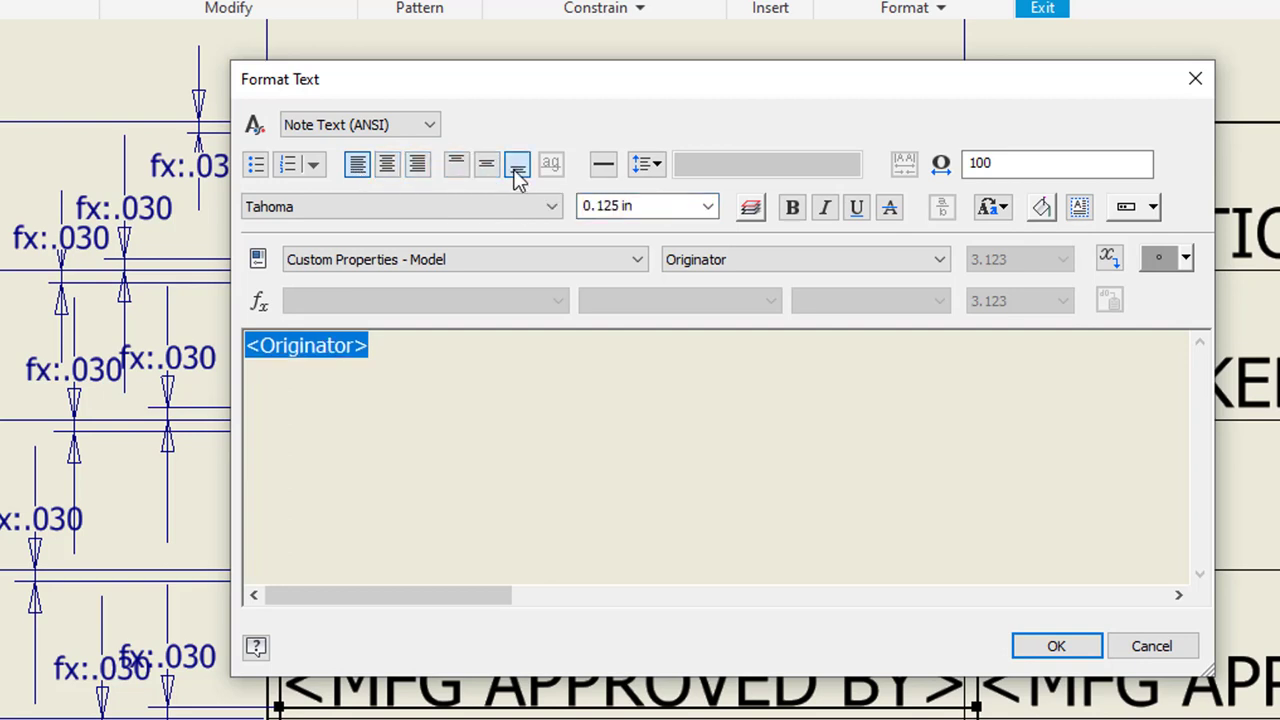
click(1056, 646)
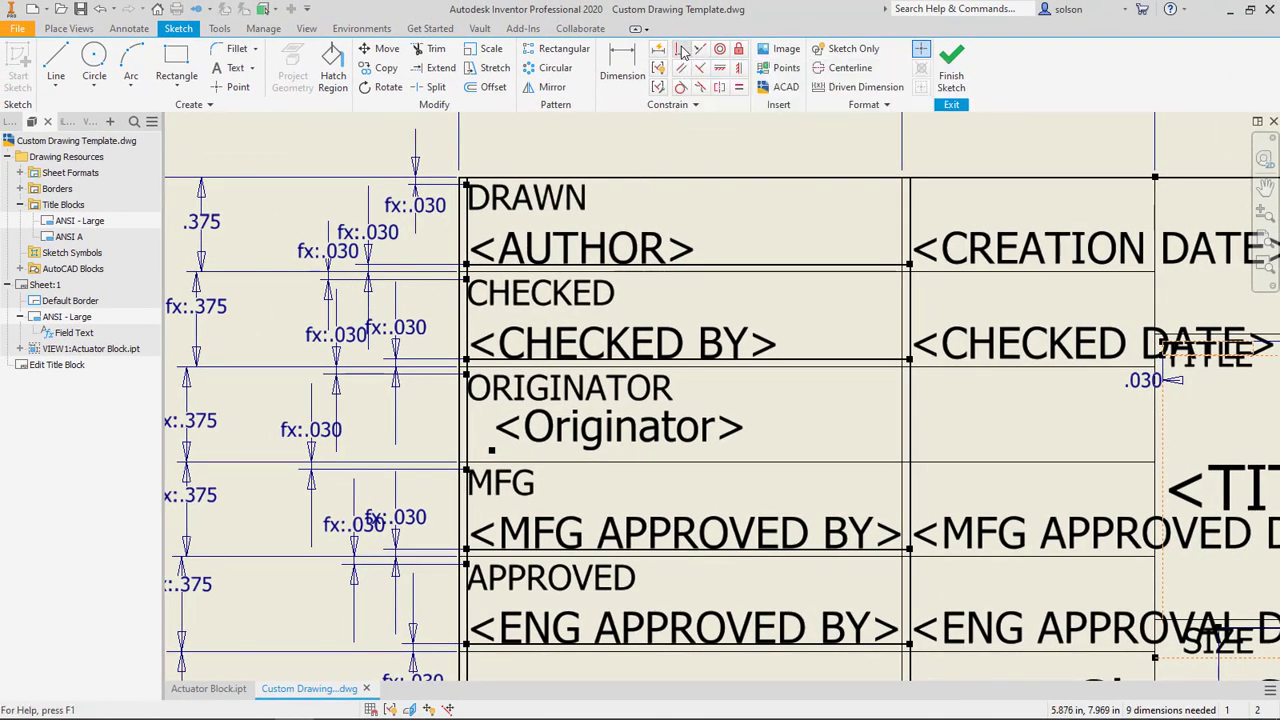
- Constrain the <Originator> text to the cell's left edge
click(681, 50)
click(493, 462)
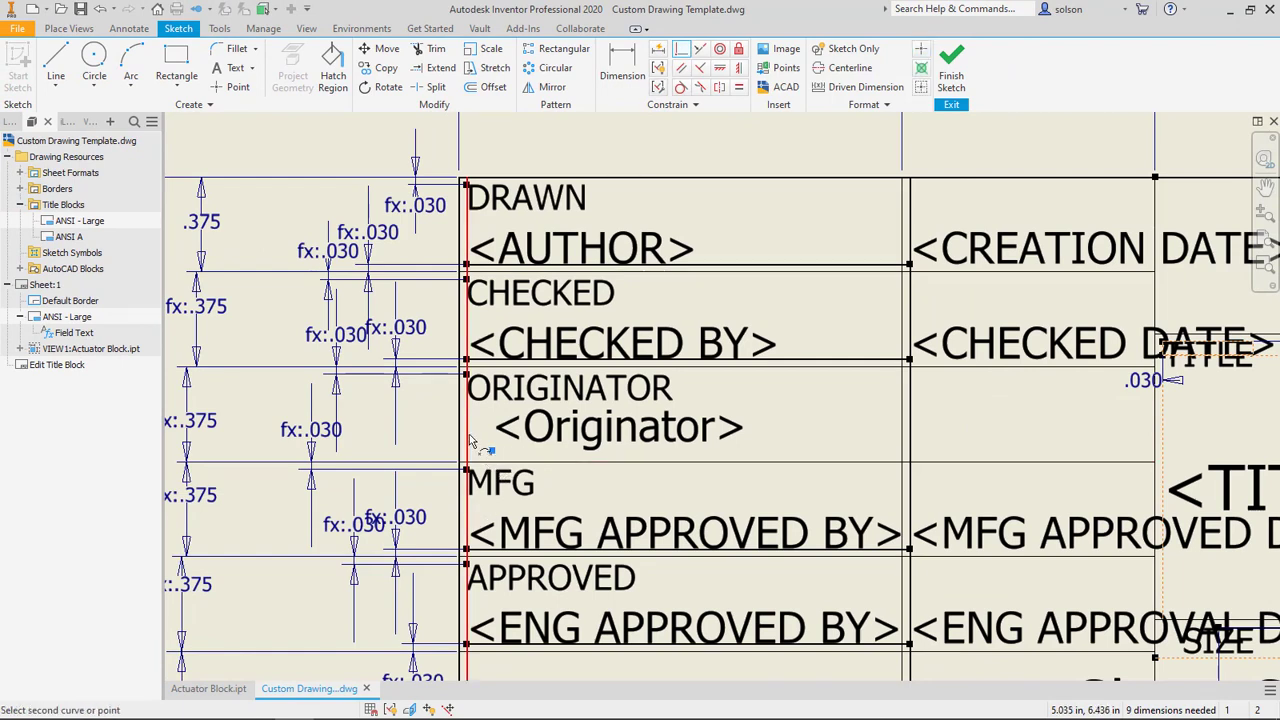
click(469, 434)
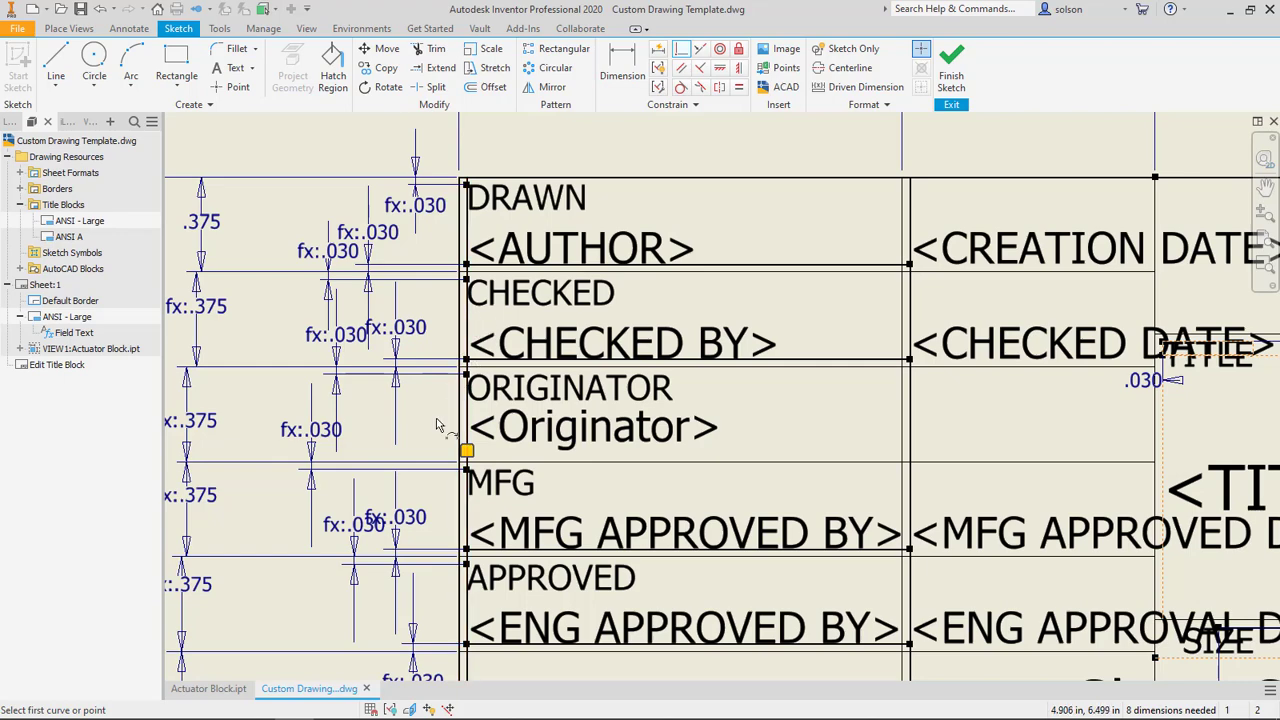
- Dimension the text's offset from the lower line, linked to d37 (0.030 in)
scroll(440, 440, down, 2)
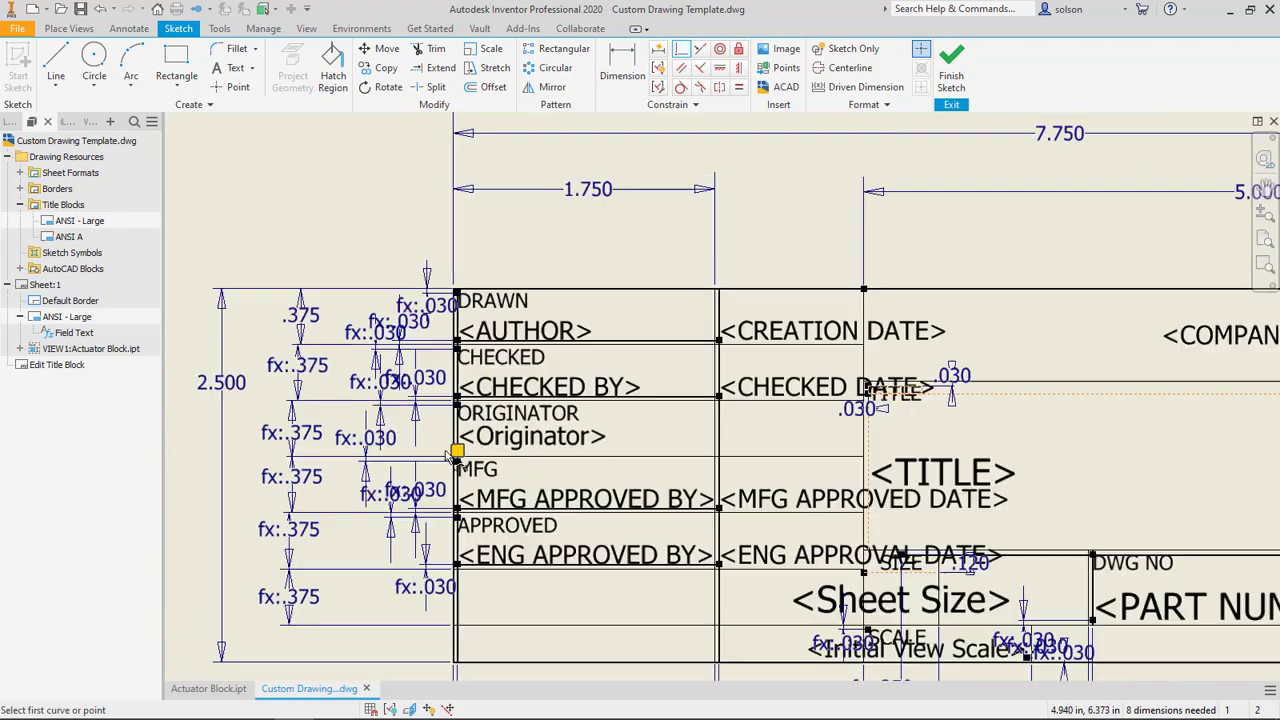
scroll(450, 460, up, 4)
middle_drag(455, 472, 465, 340)
scroll(580, 400, down, 2)
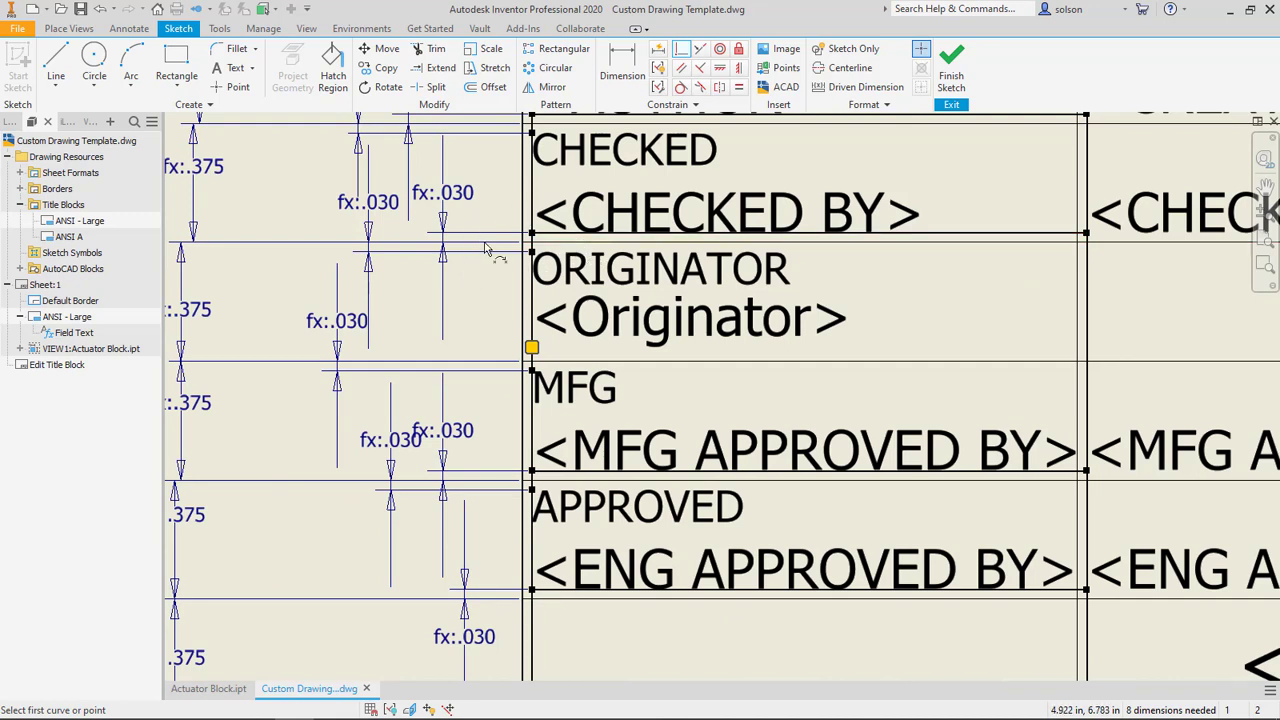
key(d)
click(553, 361)
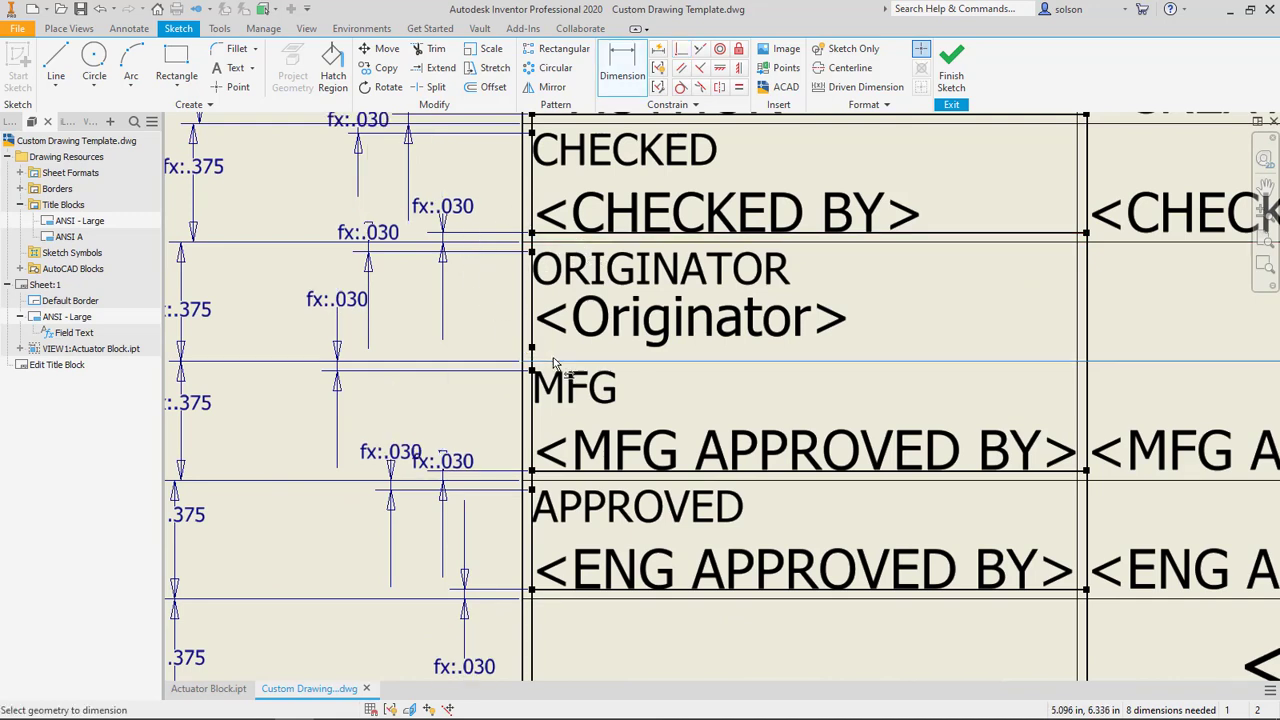
click(494, 322)
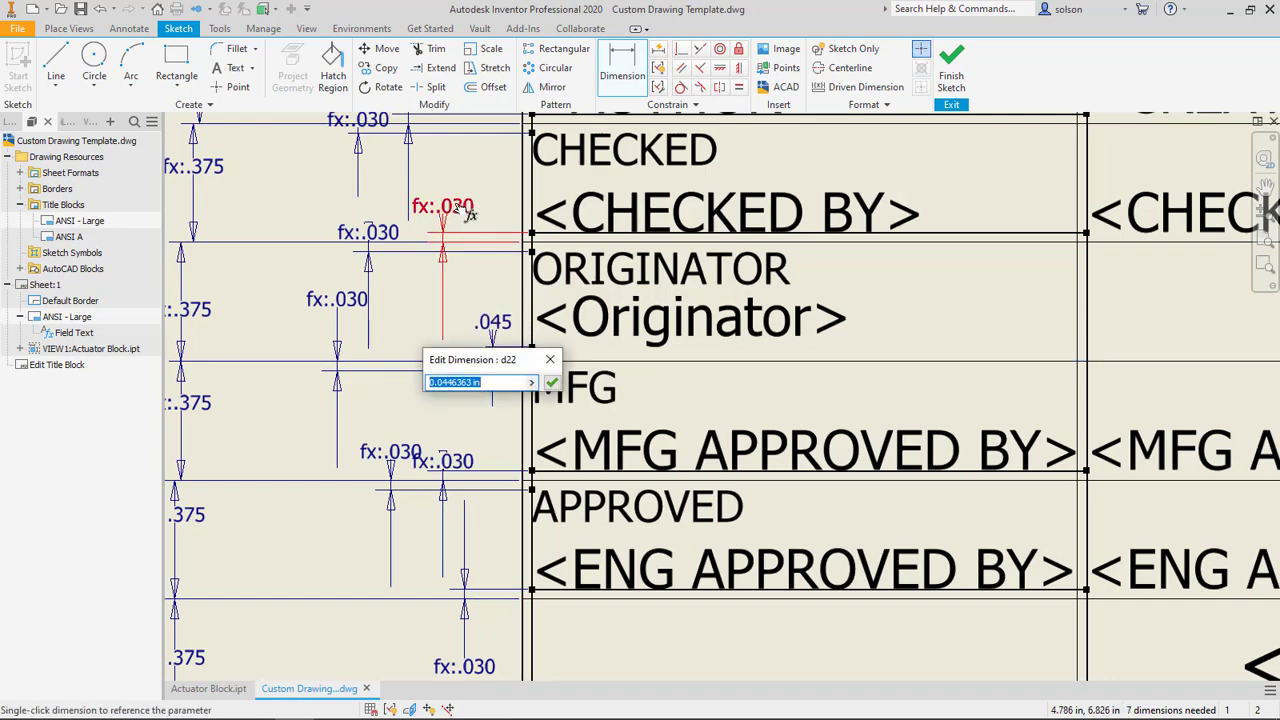
click(458, 205)
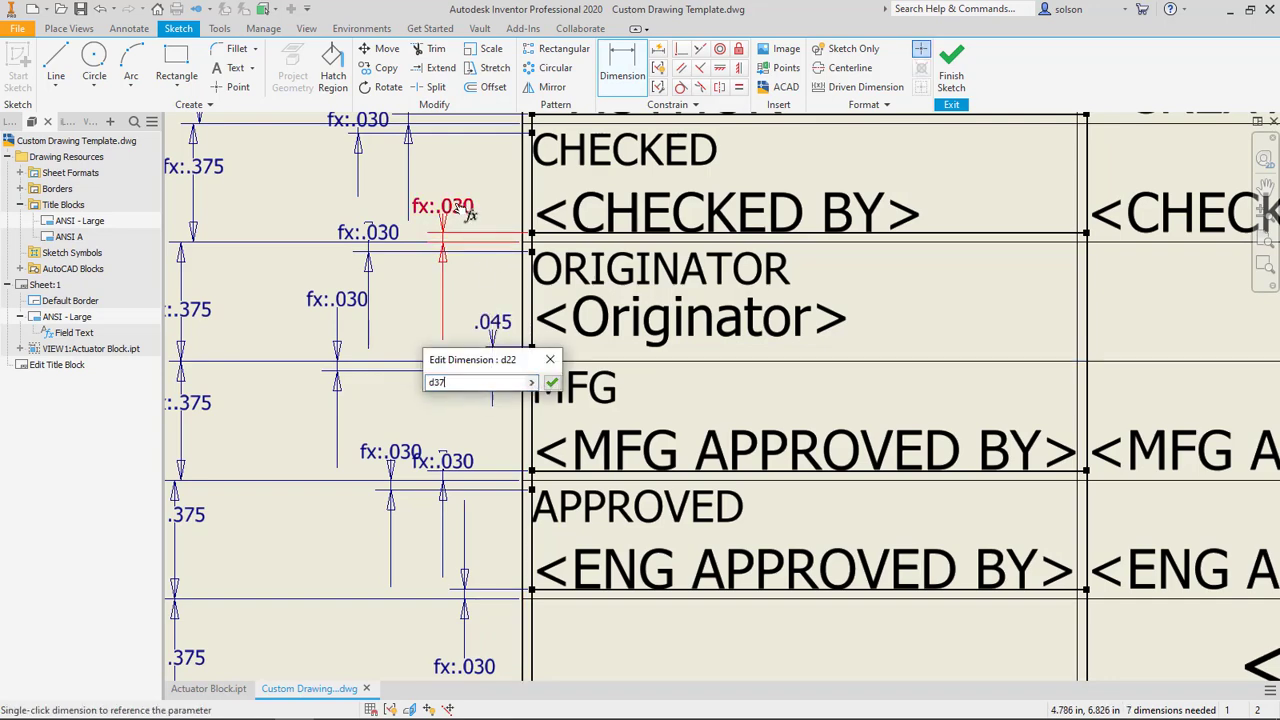
click(552, 383)
mouse_move(584, 462)
middle_down()
mouse_move(493, 359)
mouse_move(478, 303)
middle_up()
- Add a text note reading STOCK LOCATION in the empty row below APPROVED
key(Escape)
key(r)
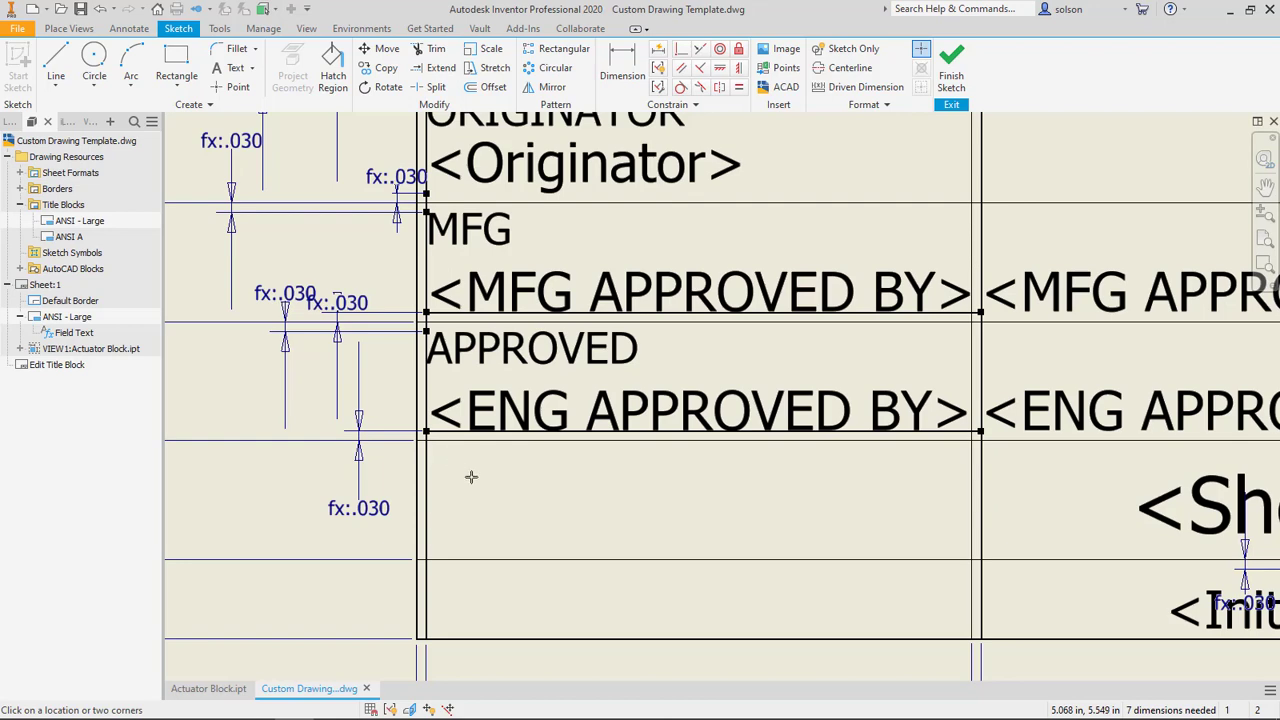
click(471, 477)
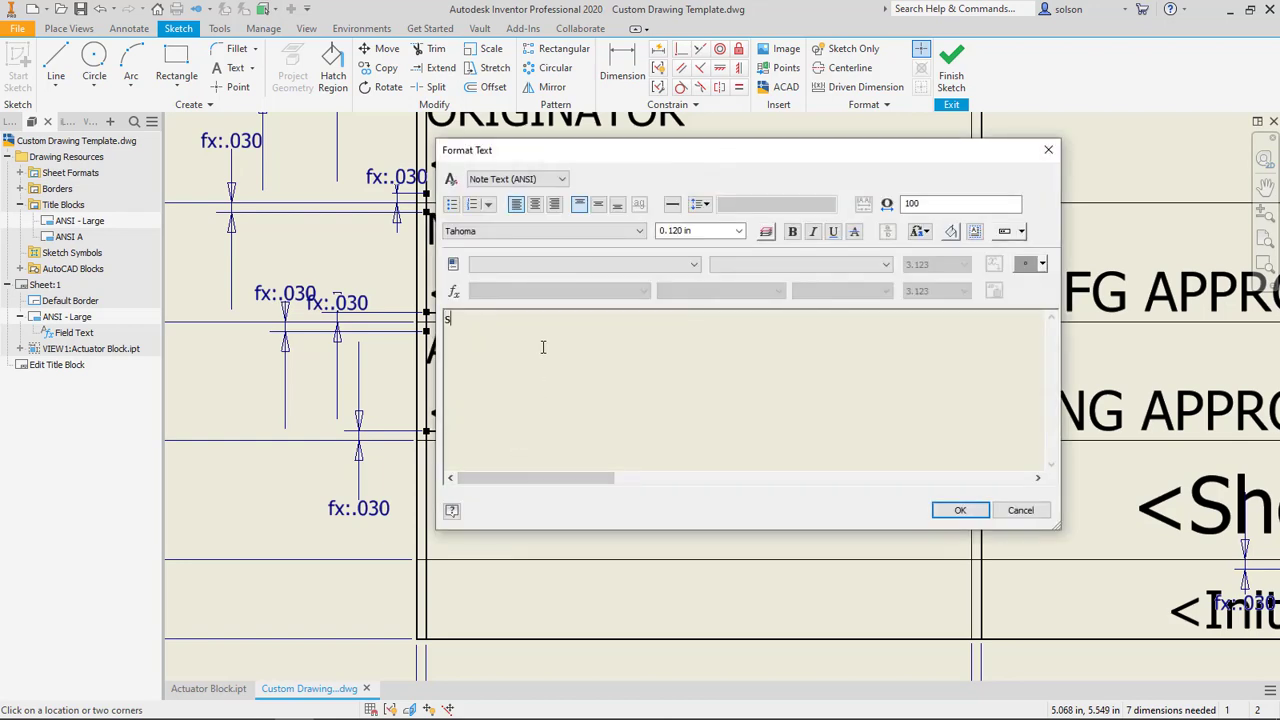
text(STOCK LOCATION)
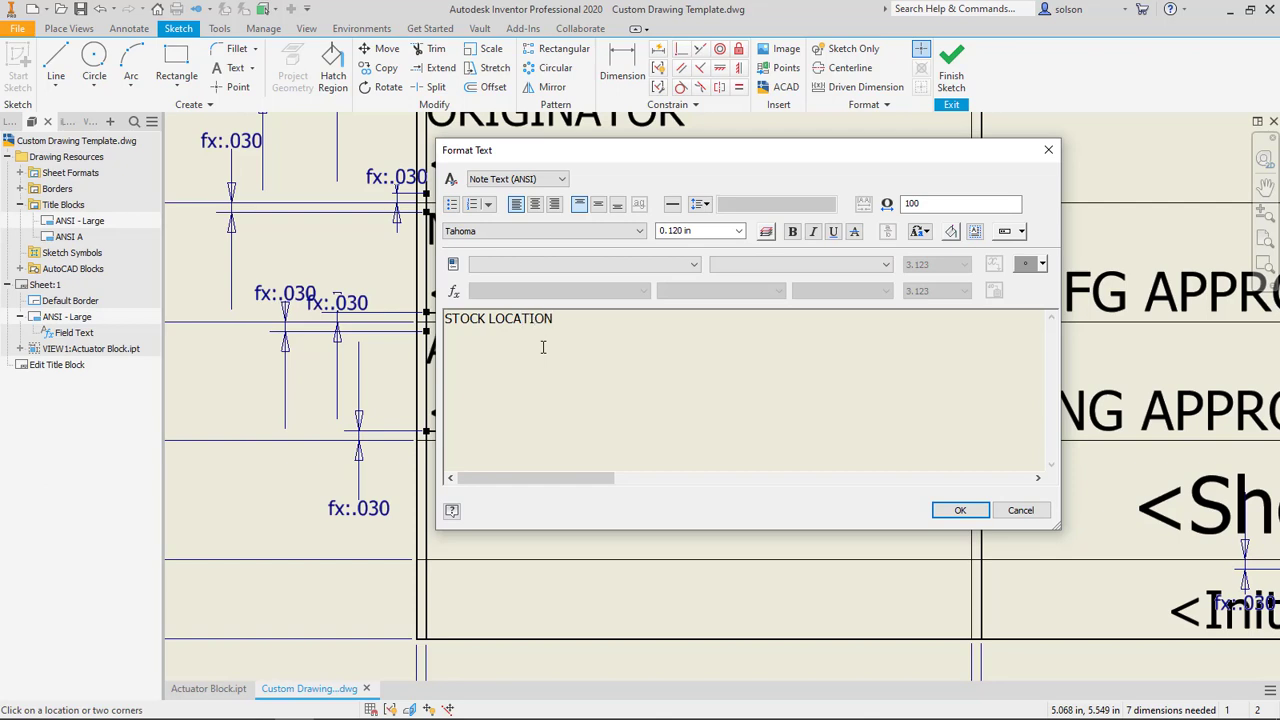
- Set the STOCK LOCATION text height to 0.100 in
drag(565, 328, 439, 335)
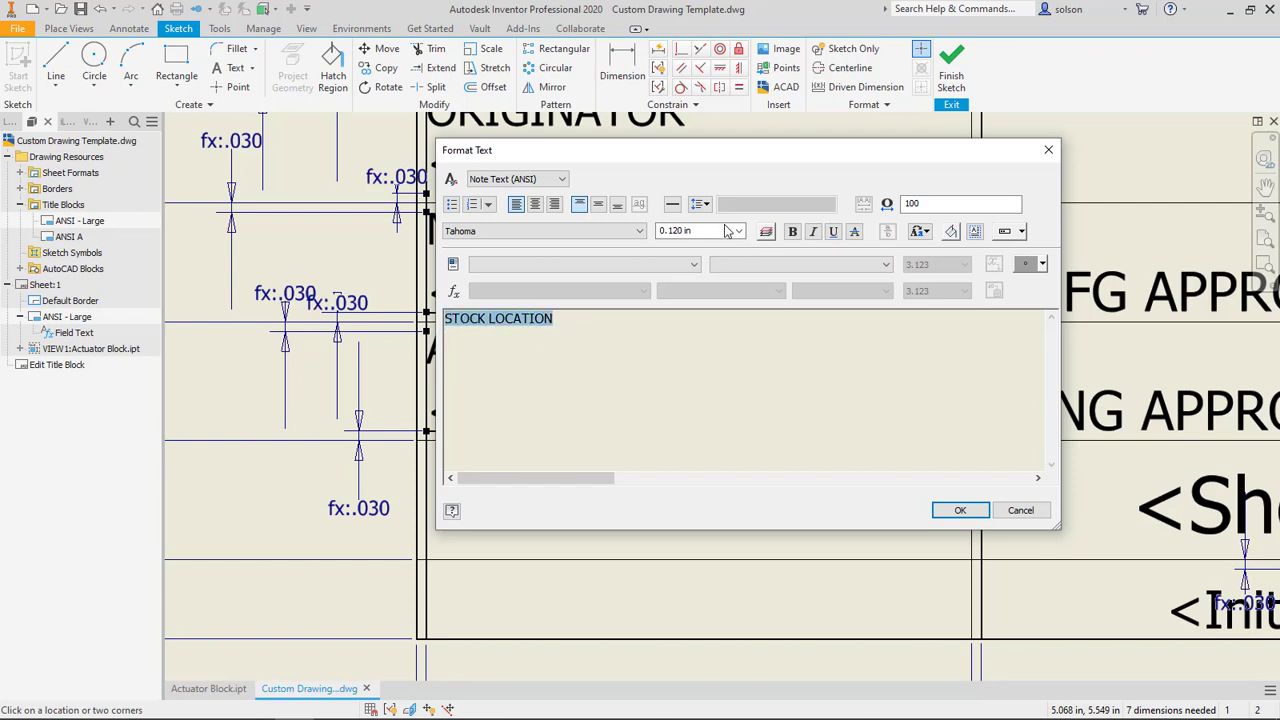
click(677, 231)
click(677, 231)
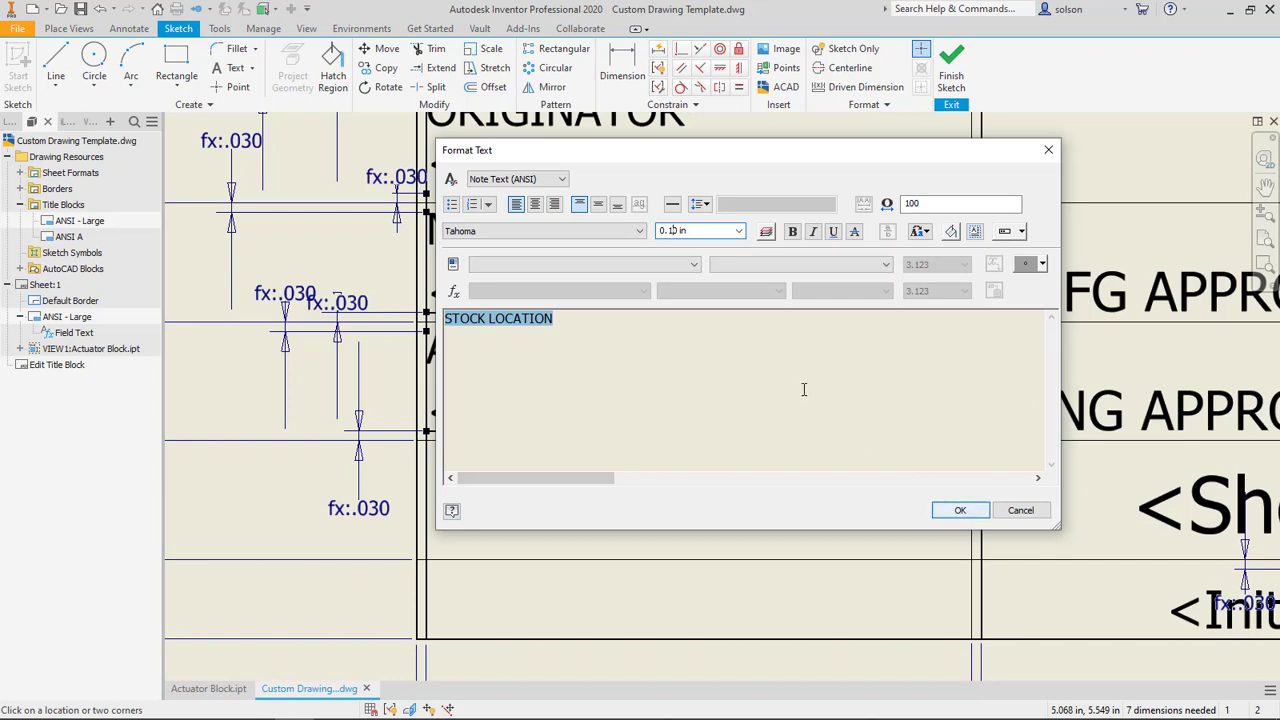
click(626, 319)
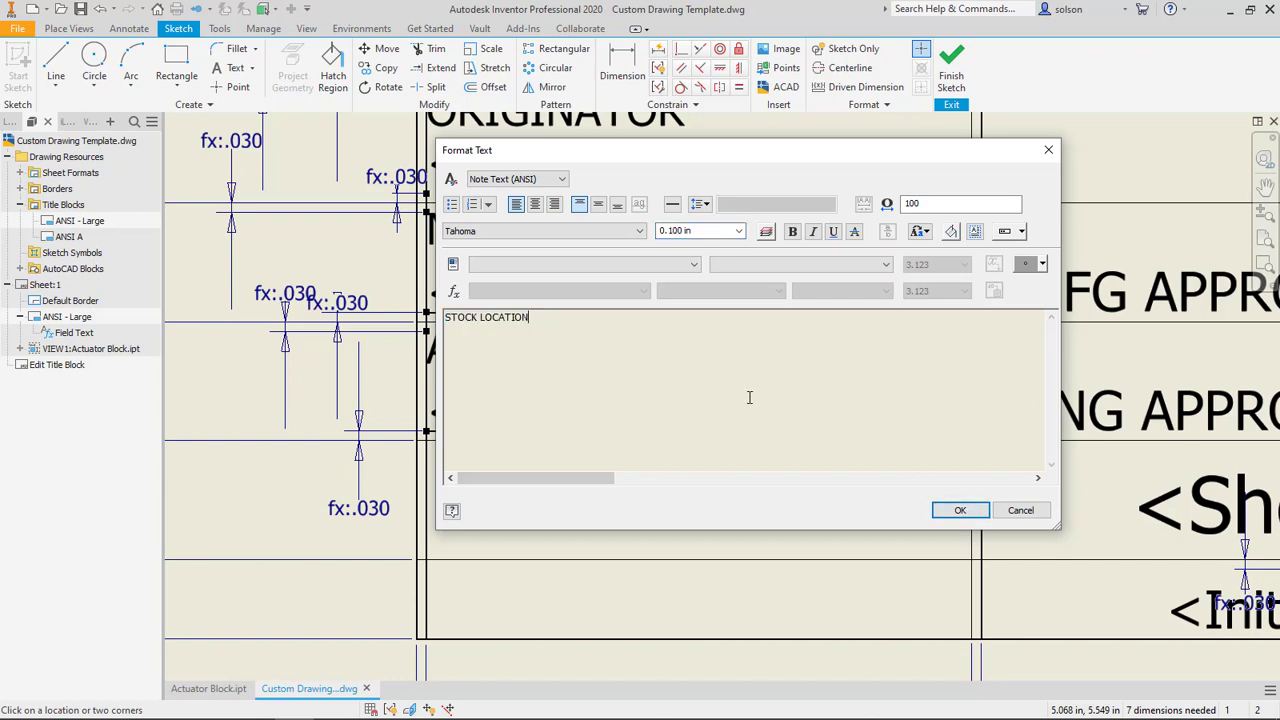
click(958, 510)
middle_drag(790, 454, 834, 422)
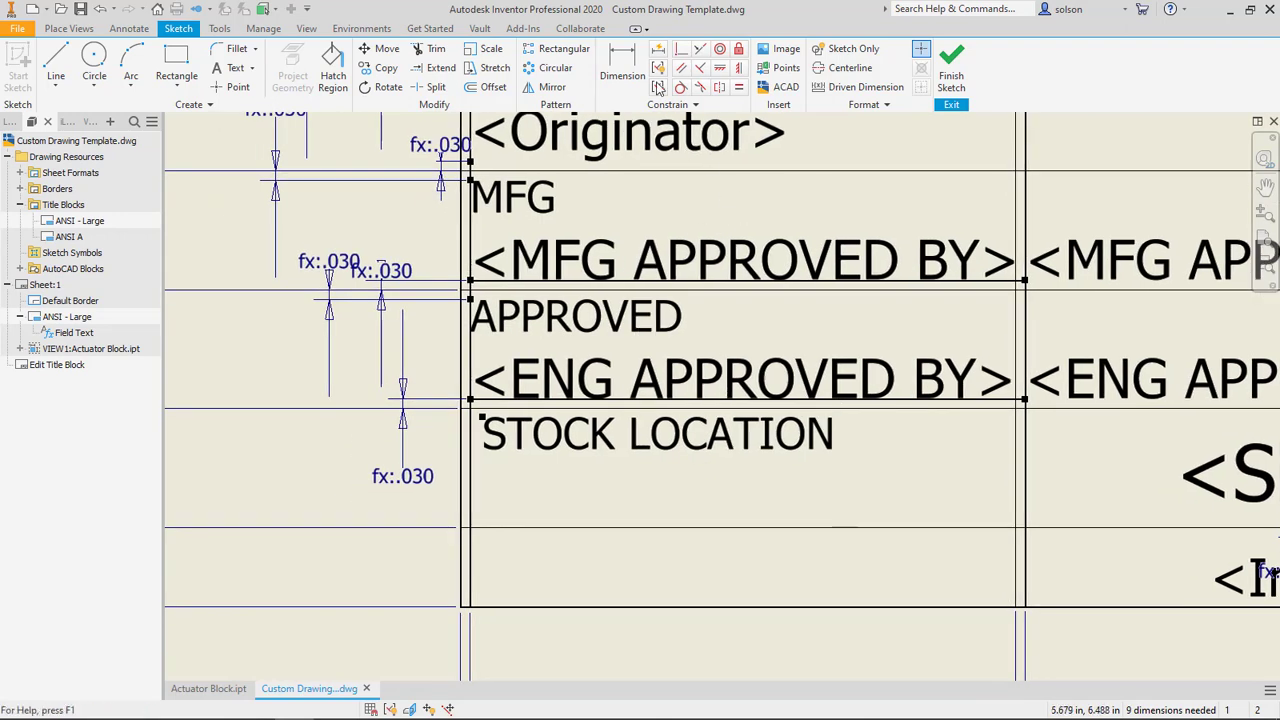
- Make the STOCK LOCATION label's anchor coincident with the cell's left border
click(679, 52)
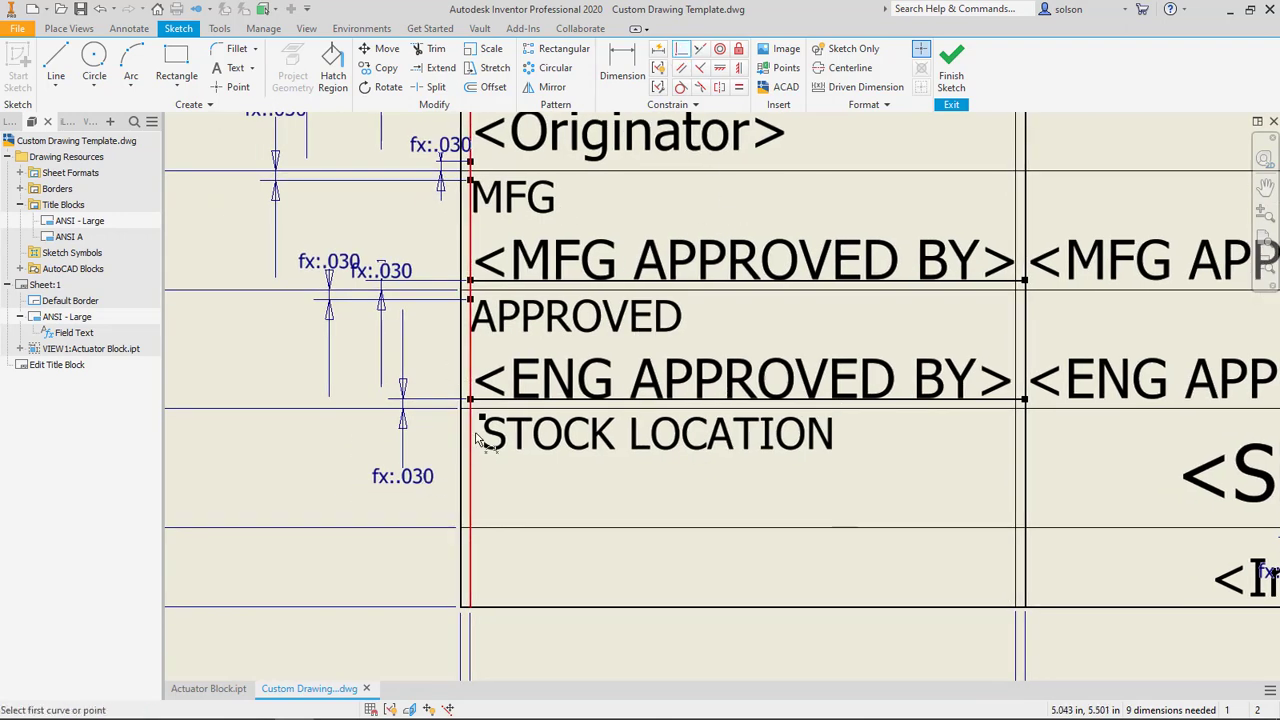
click(478, 425)
click(478, 425)
key(d)
click(453, 412)
key(Return)
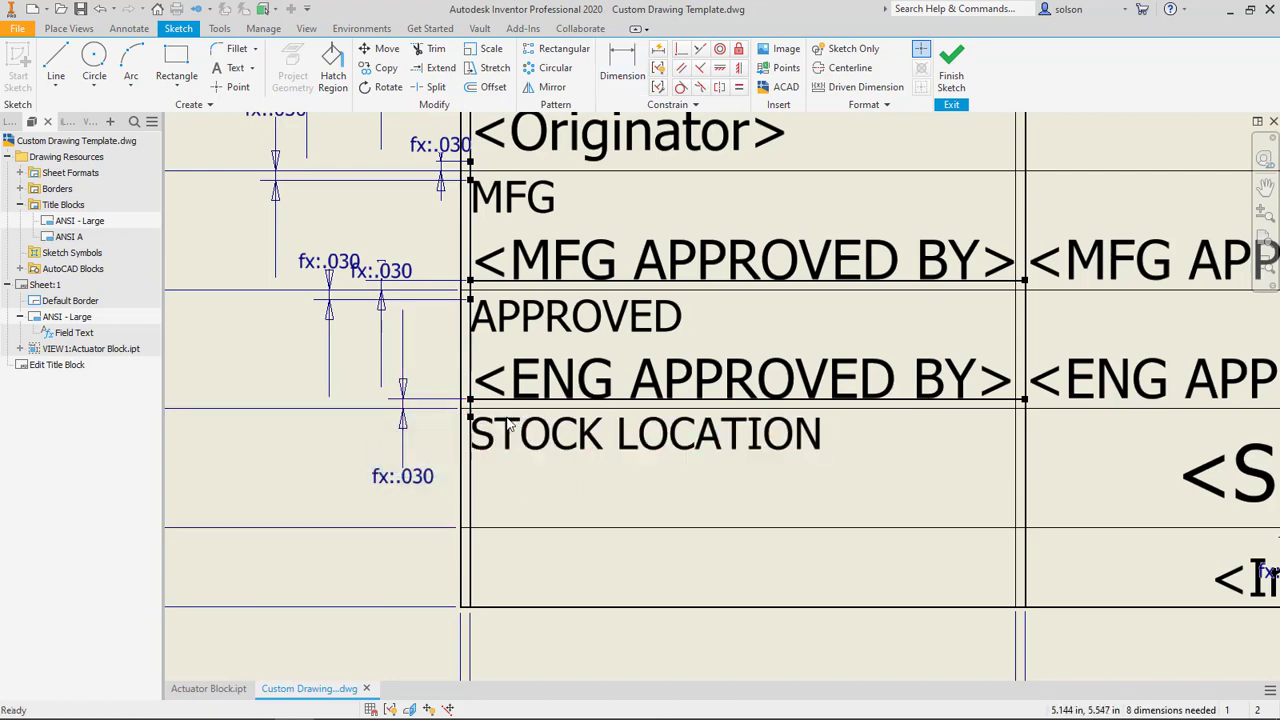
- Dimension the label 0.030 in below the top line, linked to d32
key(d)
click(508, 410)
click(470, 416)
click(440, 440)
click(418, 478)
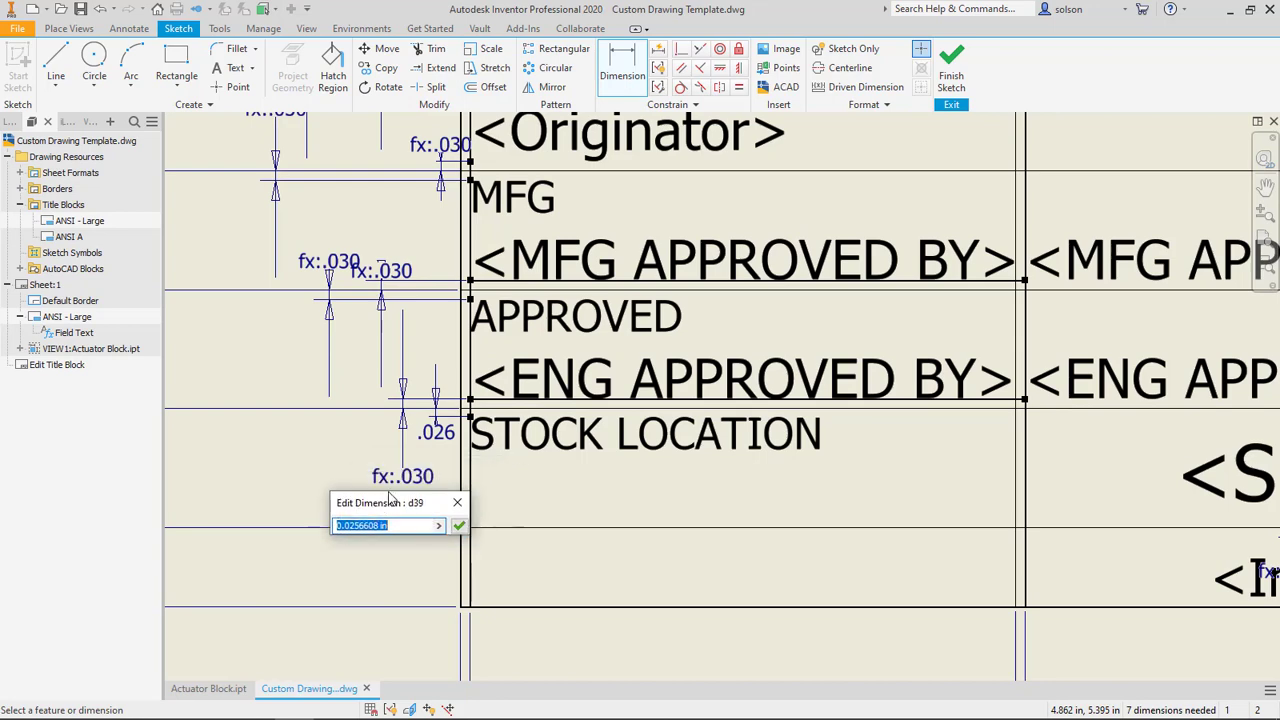
click(466, 518)
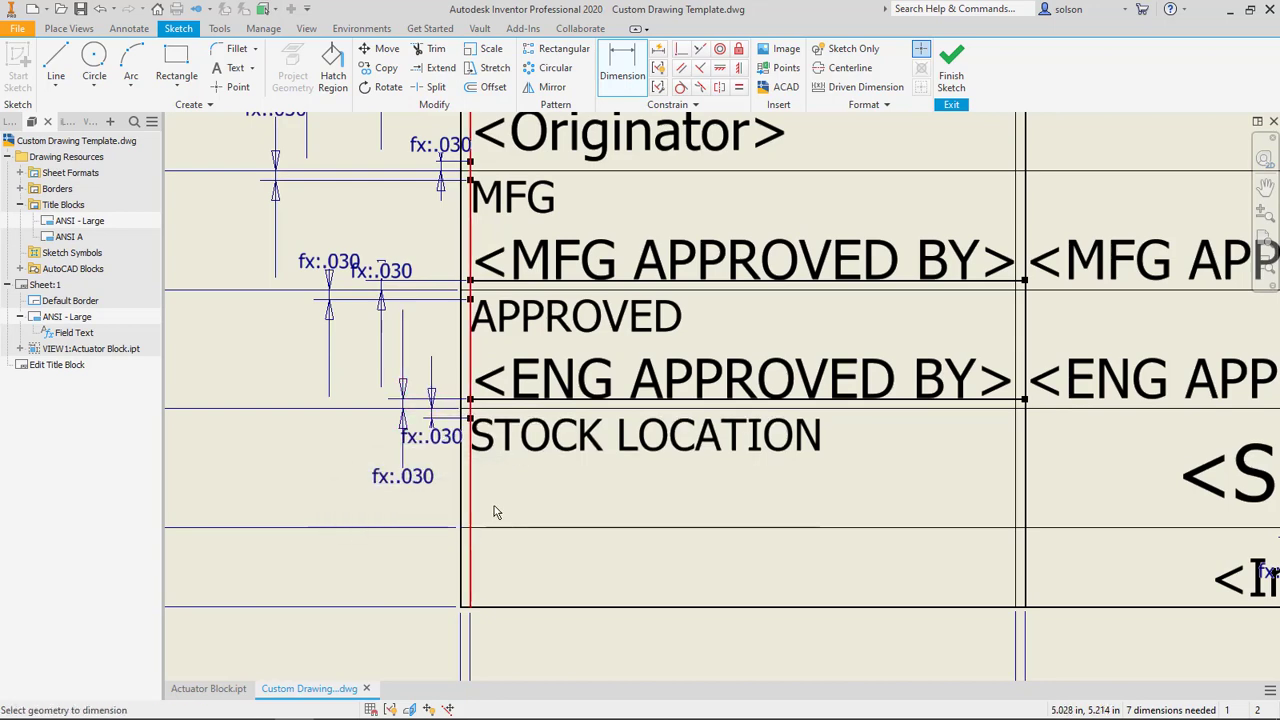
click(236, 68)
- Insert a Custom Properties - Model <Stock Location> field into a new text box below STOCK LOCATION
middle_drag(520, 415, 596, 310)
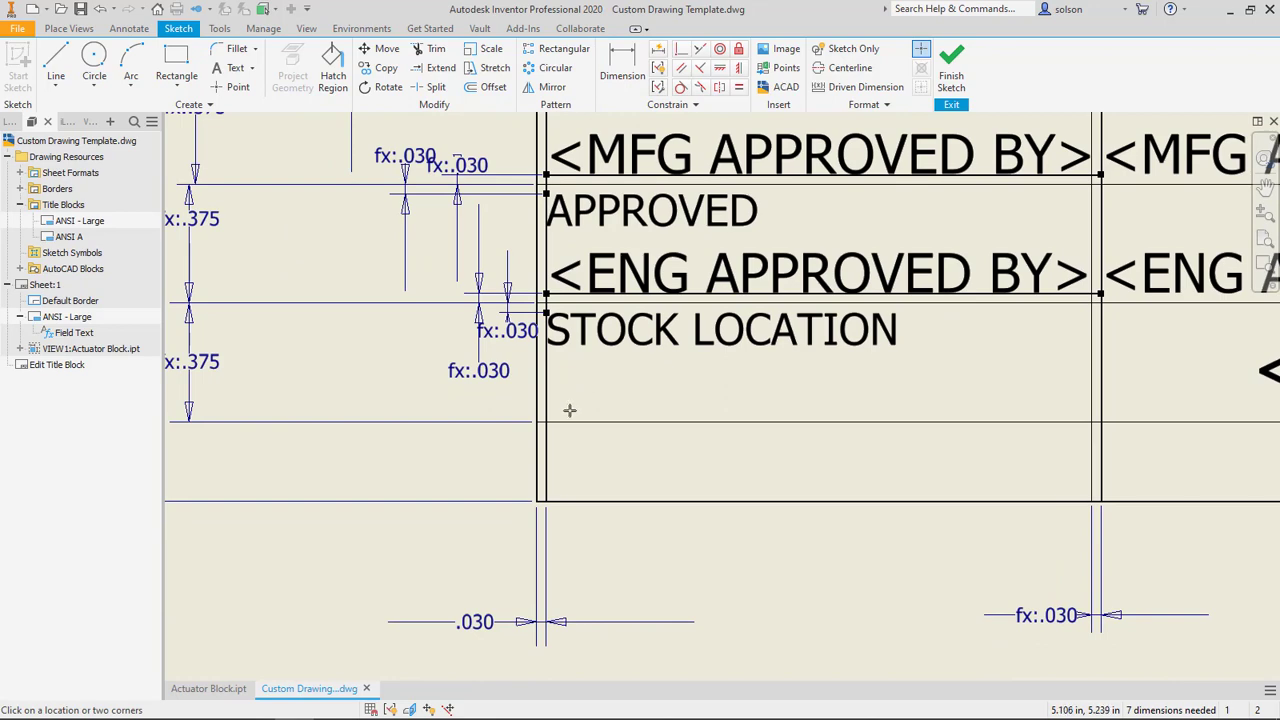
click(582, 289)
click(580, 263)
click(555, 300)
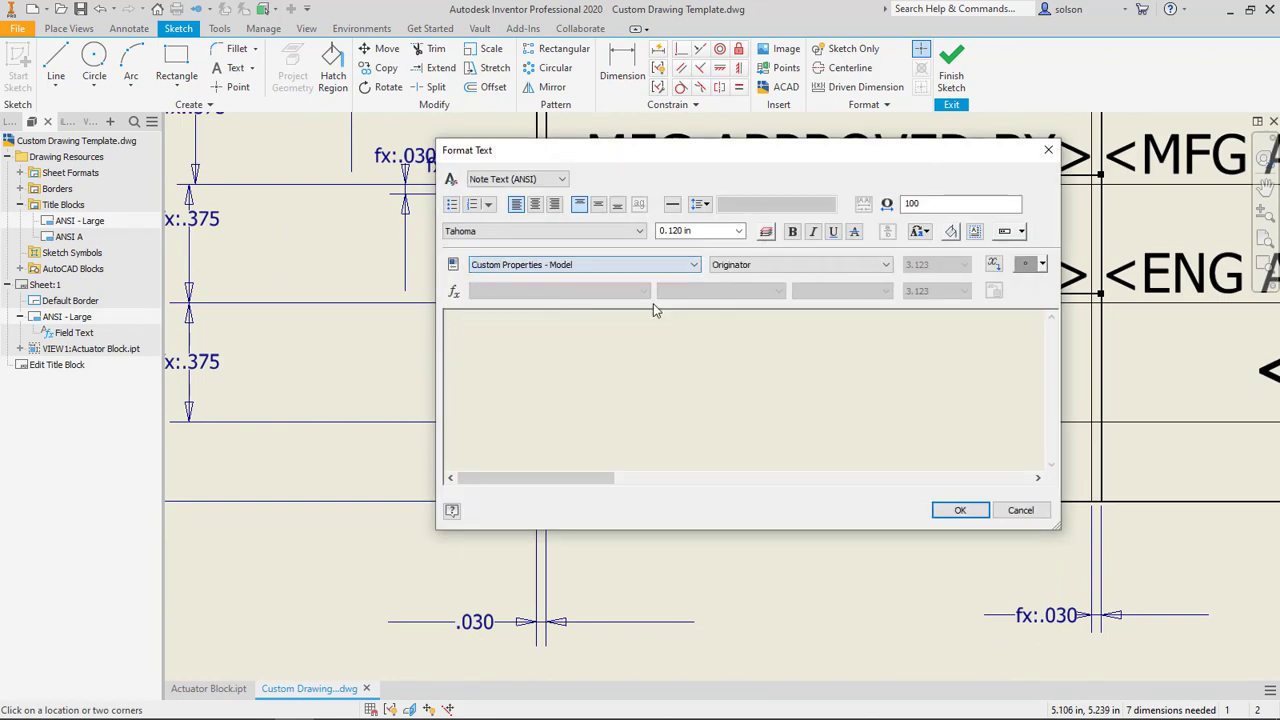
click(785, 265)
click(762, 290)
click(993, 264)
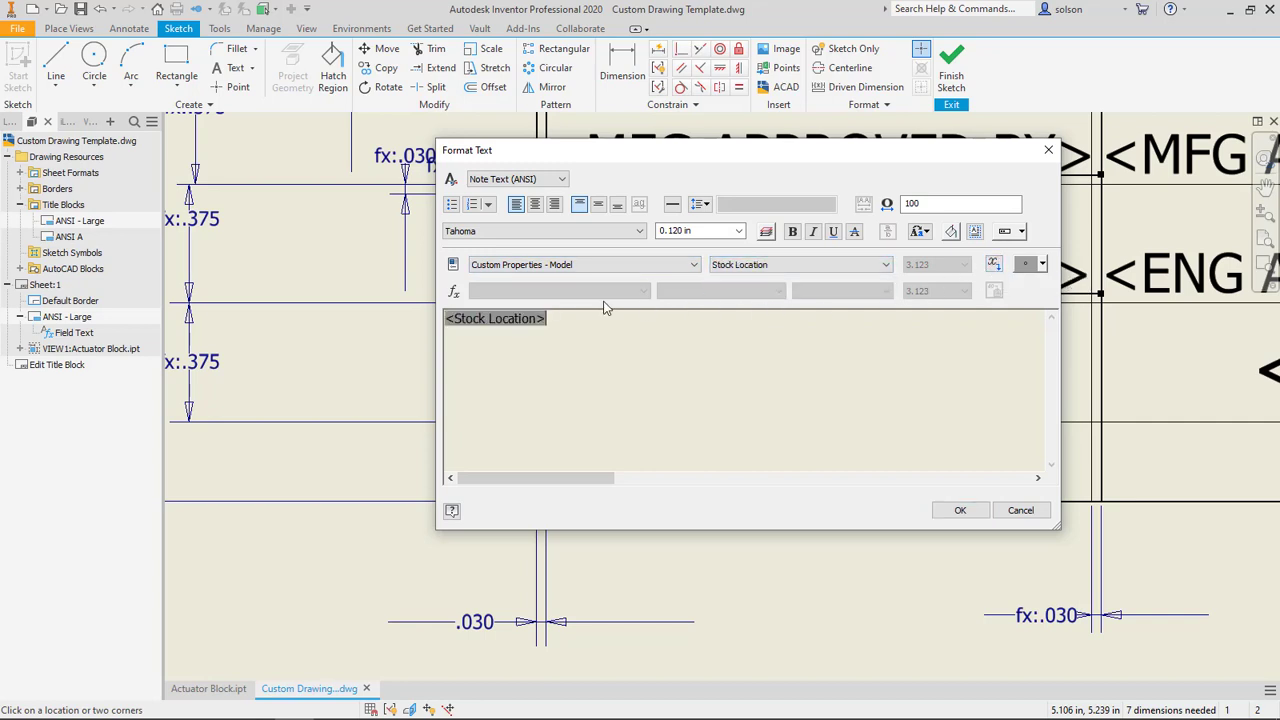
- Set the Stock Location field's text height and bottom alignment, then confirm the text
drag(580, 316, 439, 320)
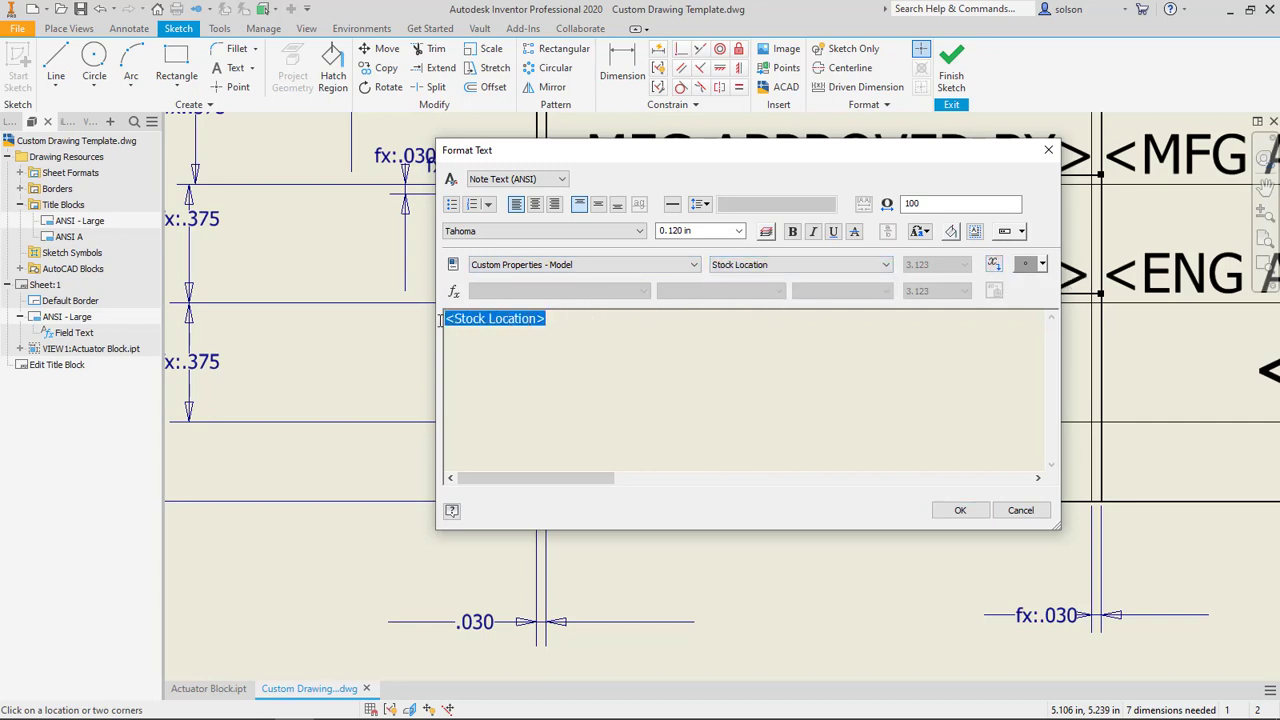
click(680, 231)
click(680, 231)
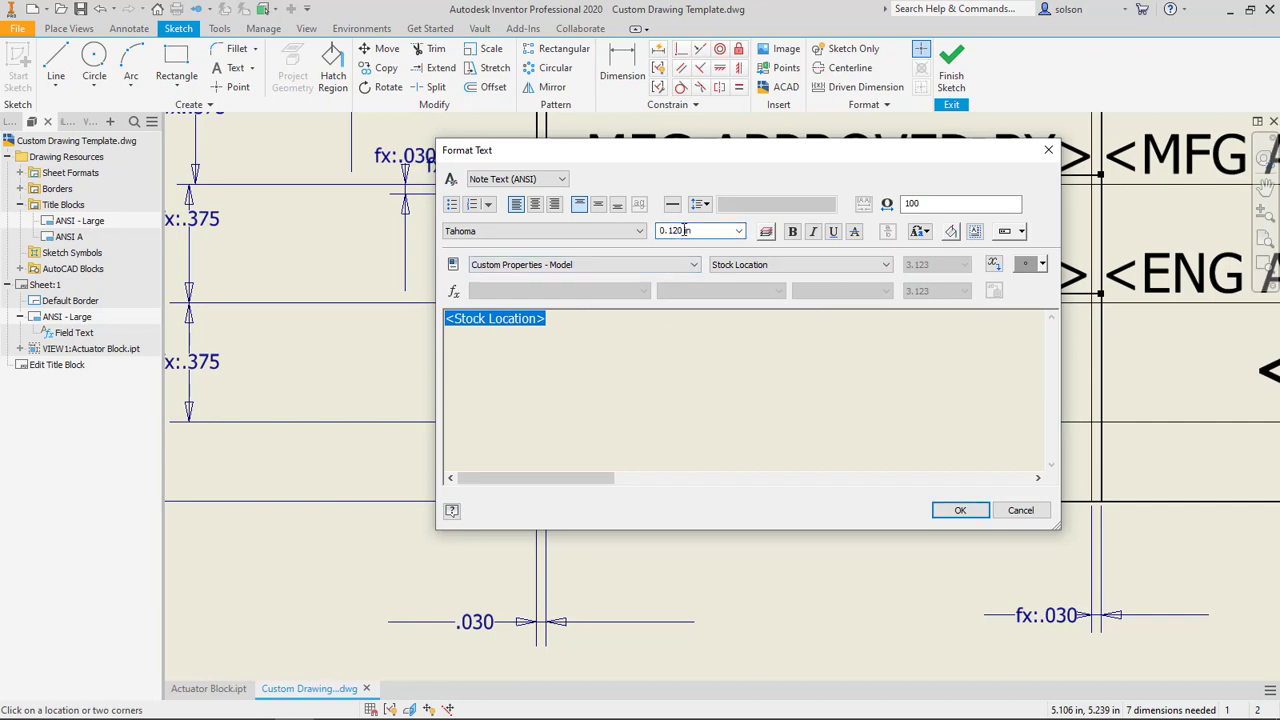
click(617, 204)
click(964, 510)
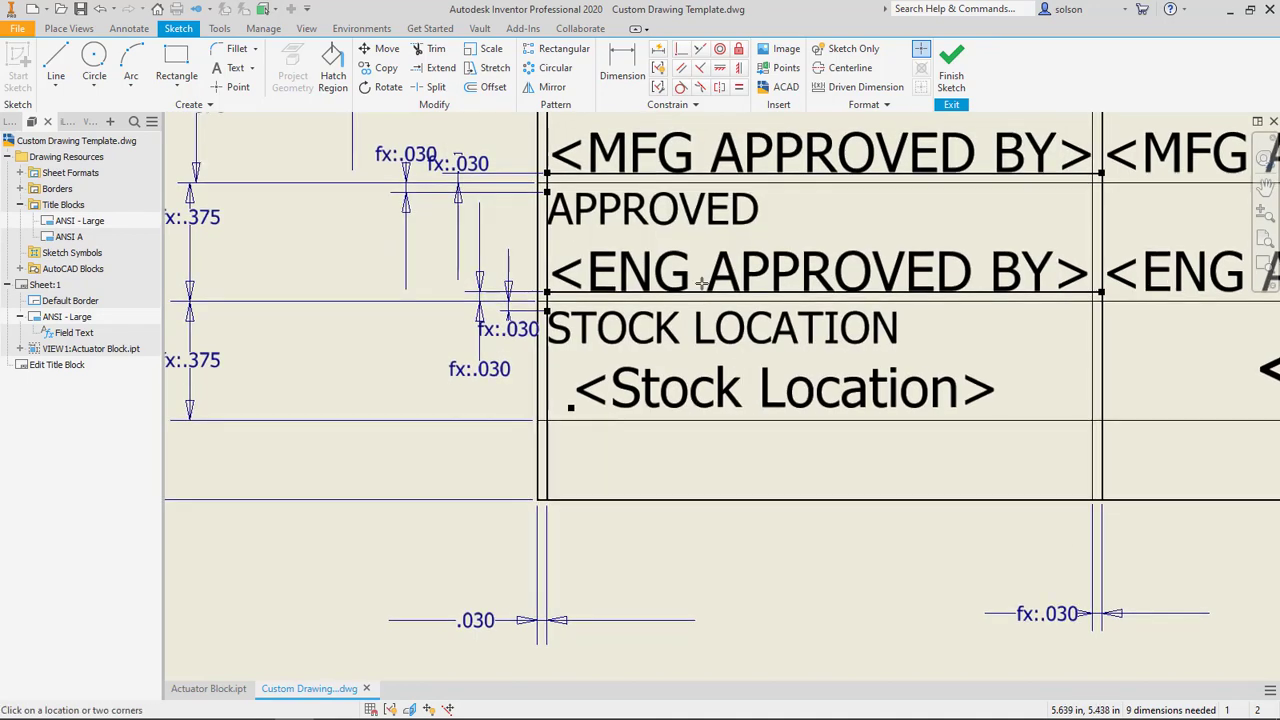
- Constrain the field to the cell's left border and link its bottom offset to the .030 dimension
click(681, 49)
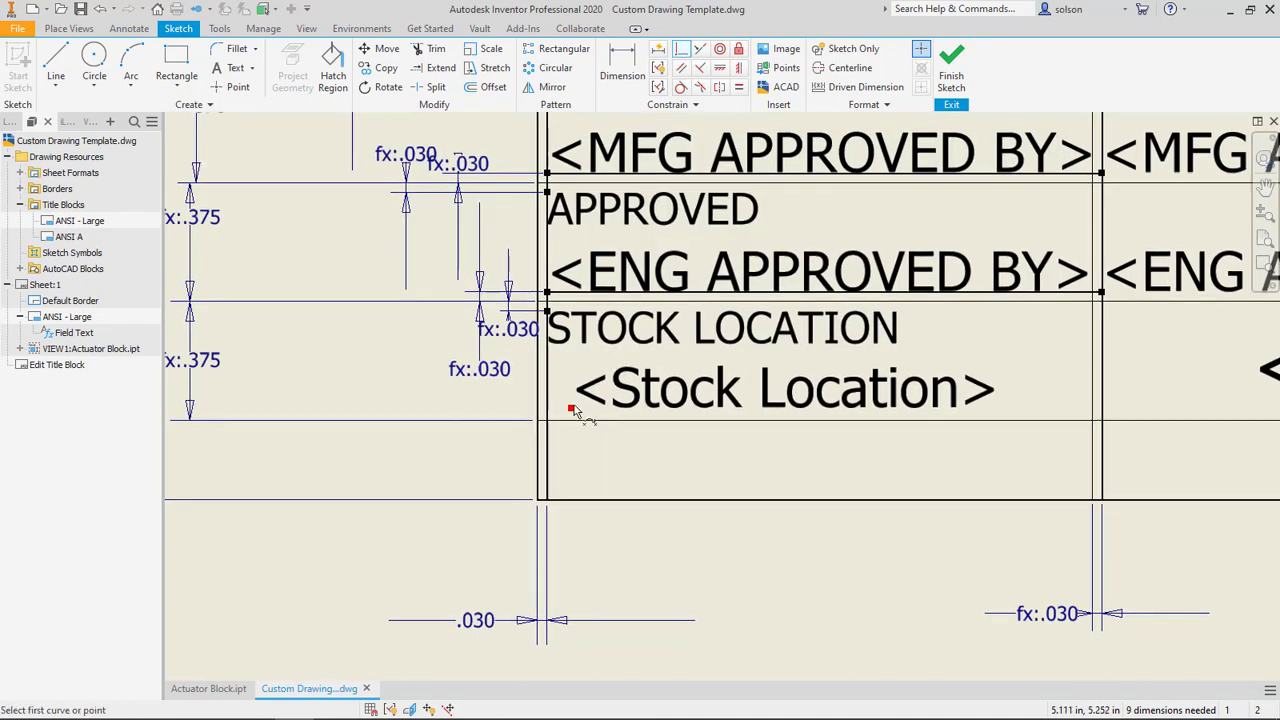
click(571, 407)
click(549, 393)
key(d)
click(563, 420)
click(548, 408)
click(509, 437)
click(522, 336)
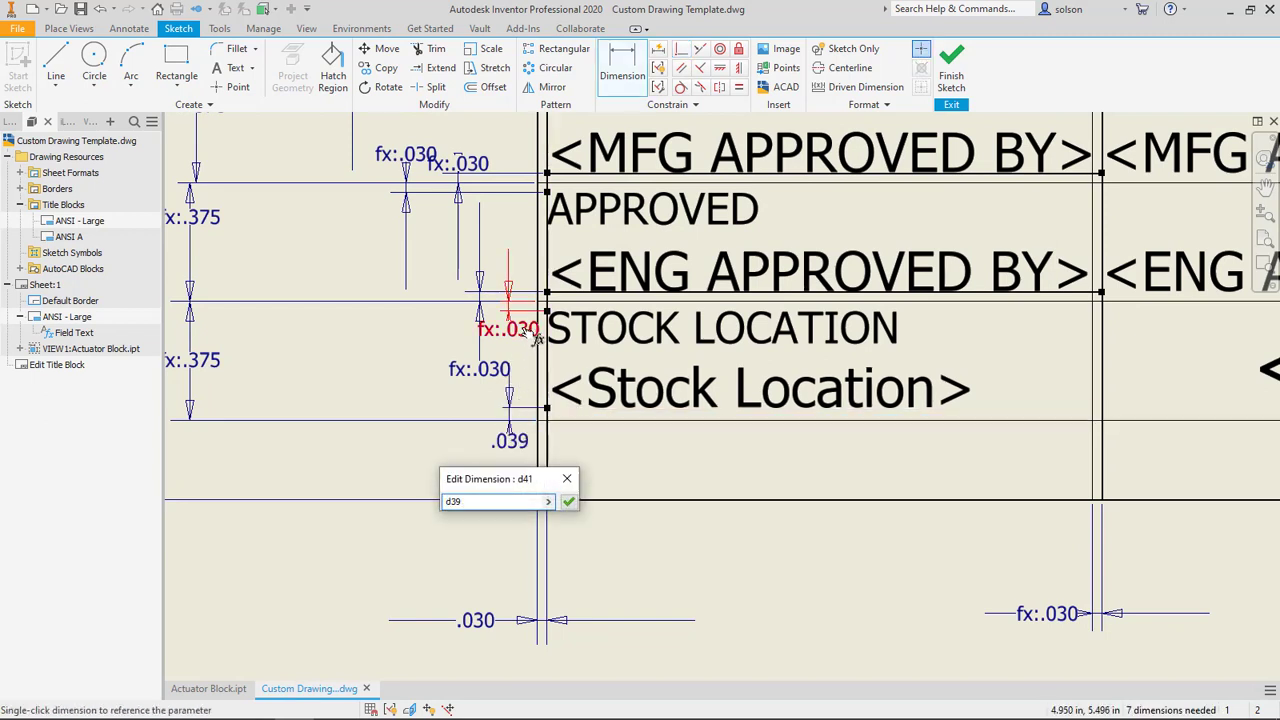
click(568, 501)
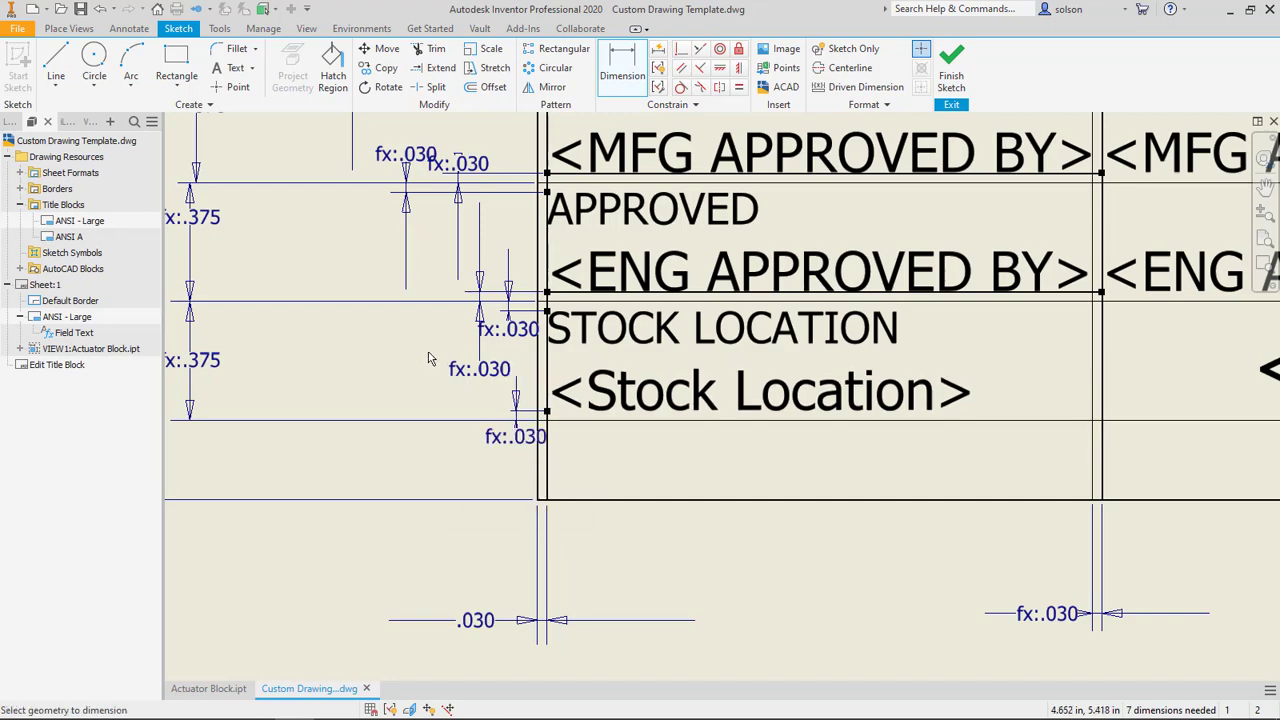
- Finish the title block sketch and save the edits to ANSI - Large
scroll(589, 318, down, 5)
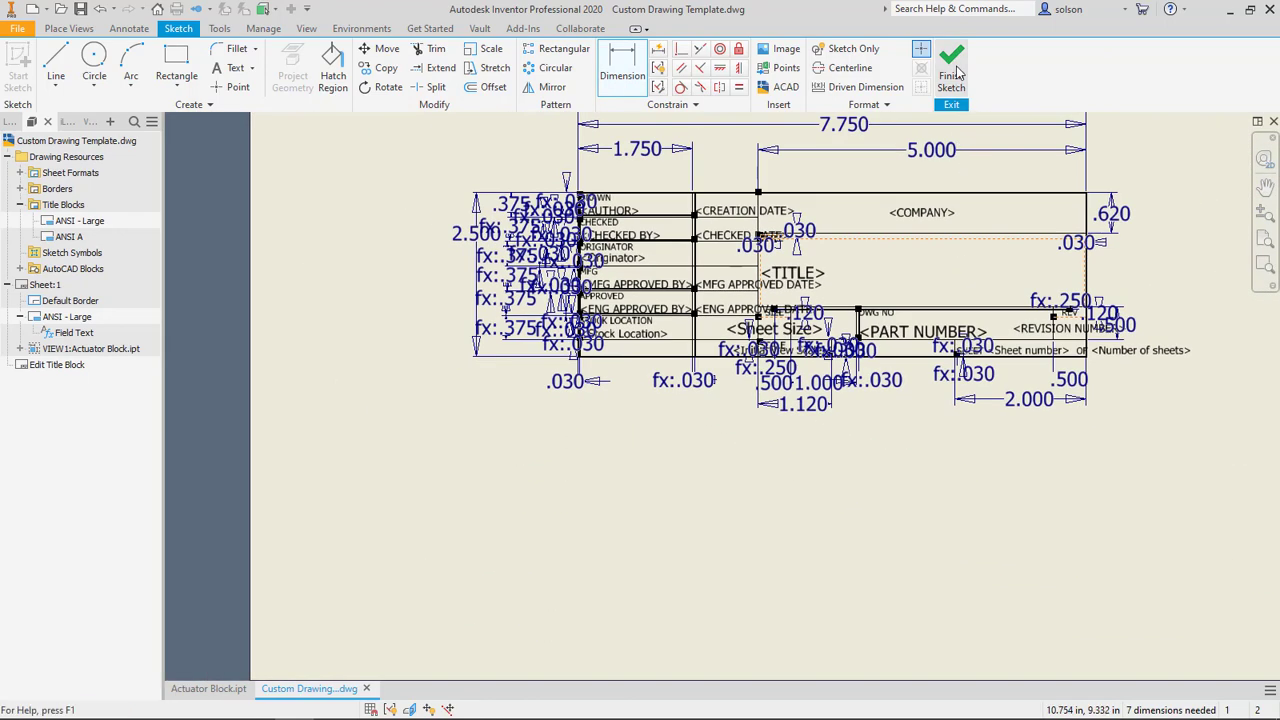
click(955, 74)
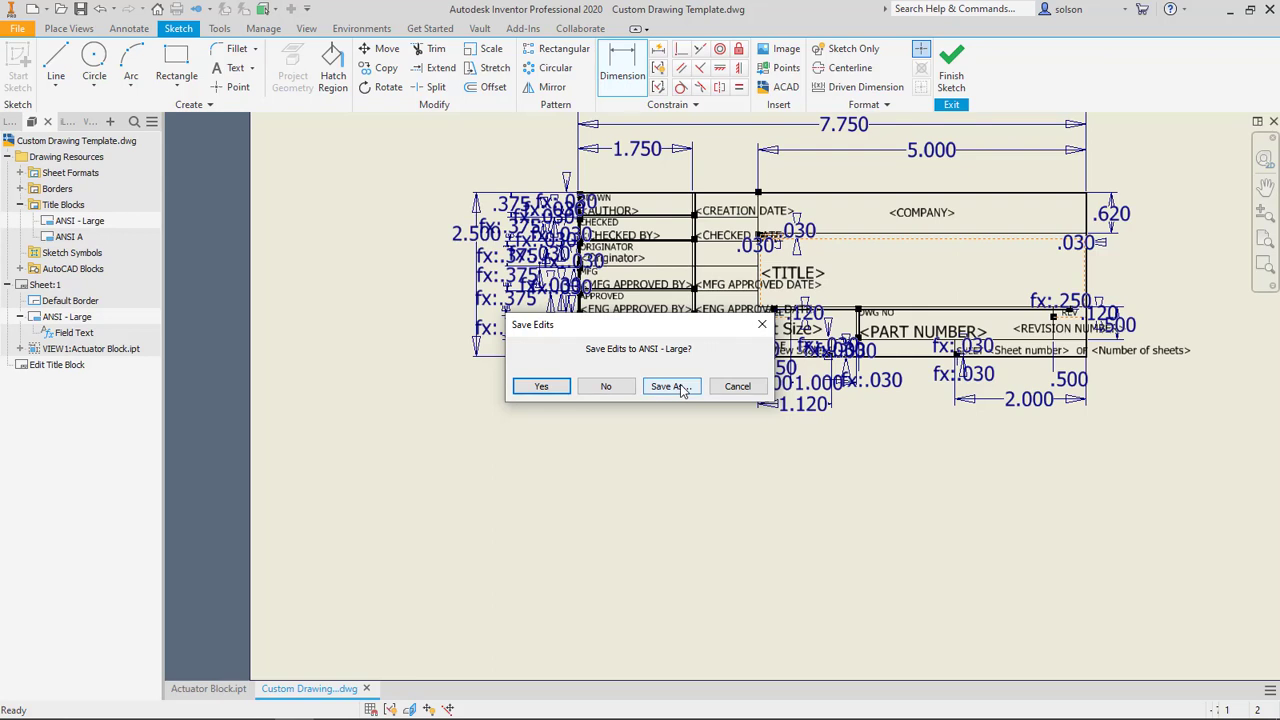
click(541, 387)
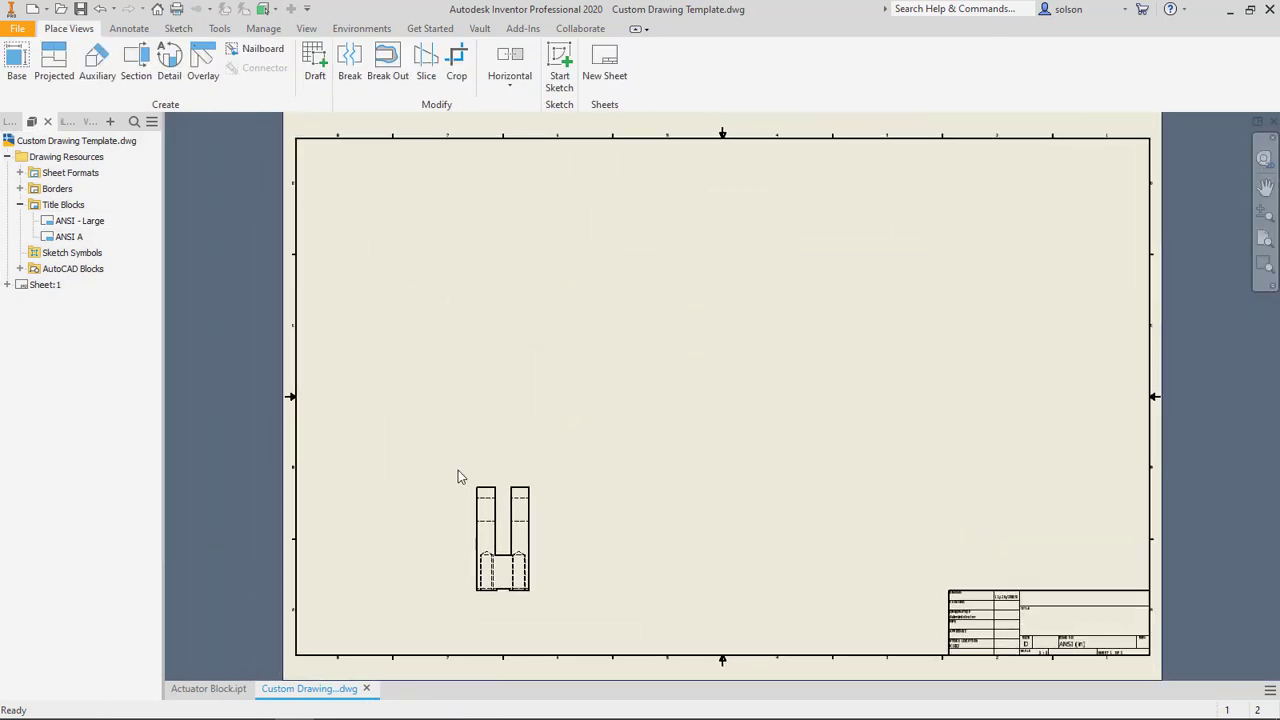
- Delete the sample VIEW1 from the template and save Custom Drawing Template
click(505, 490)
key(Delete)
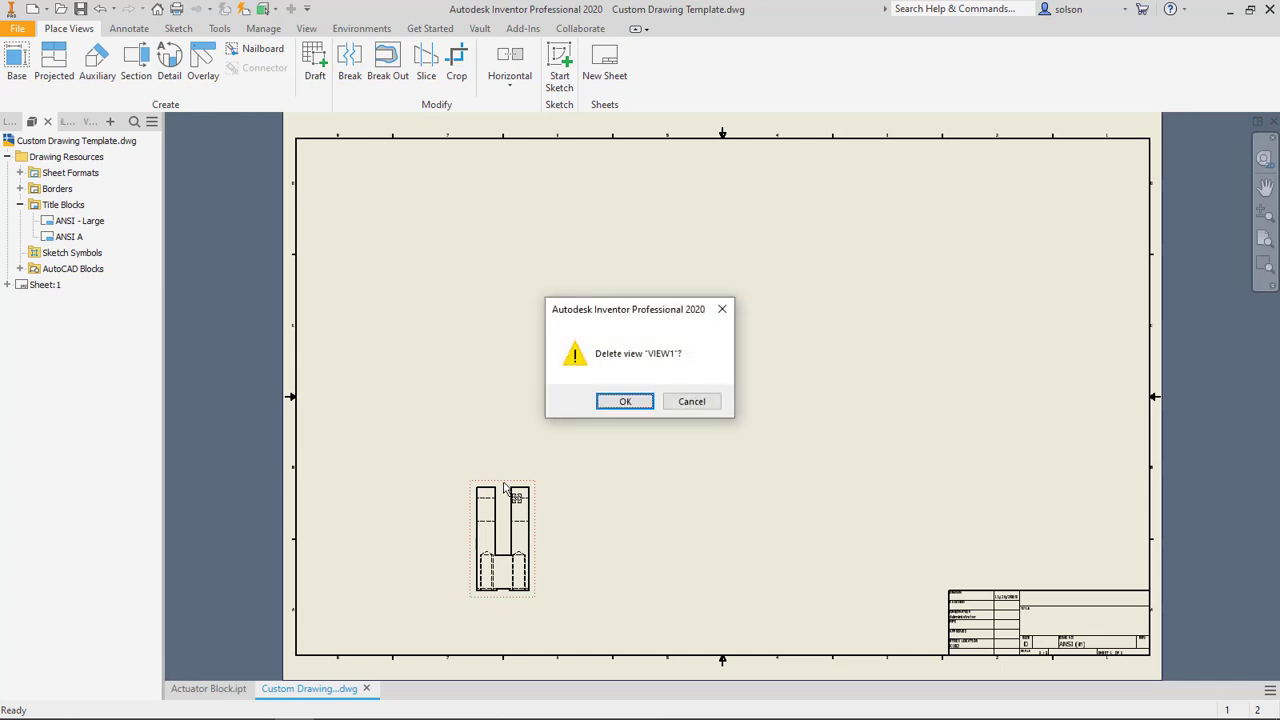
click(620, 402)
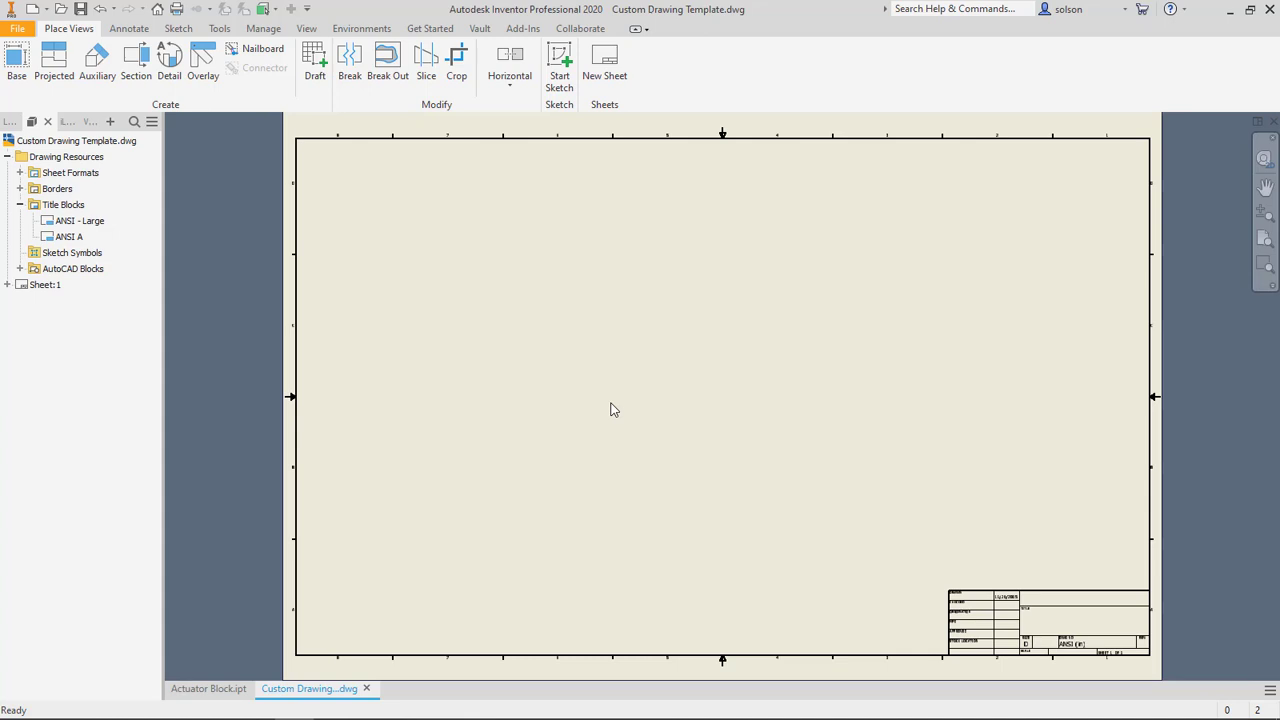
click(79, 10)
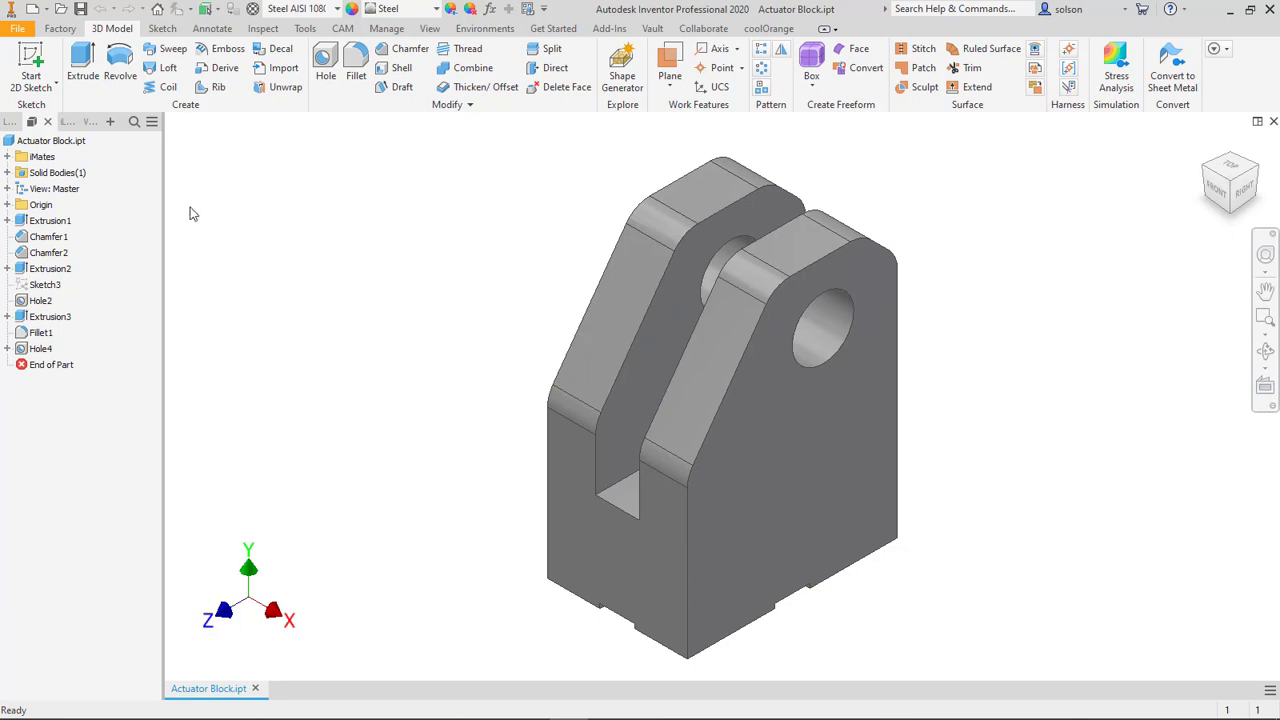
- Create a new drawing from Custom Drawing Template.dwg, dismissing the style conflict notice
click(30, 8)
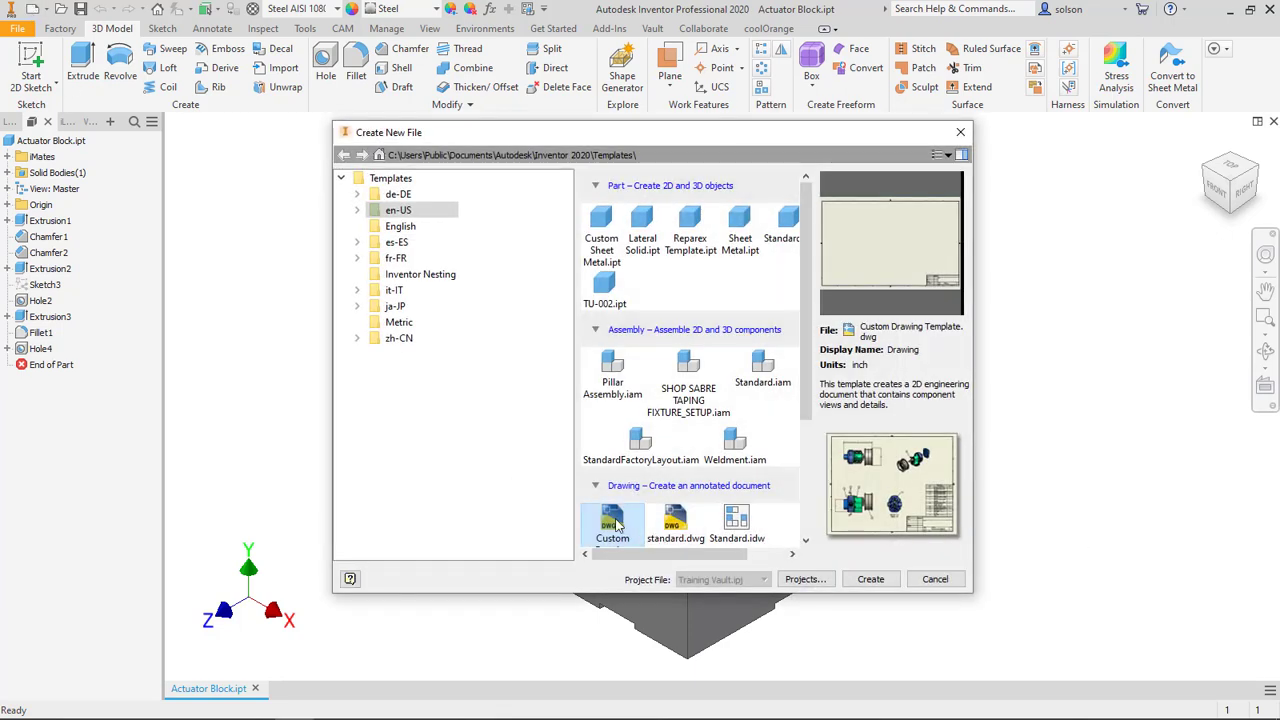
scroll(618, 524, down, 2)
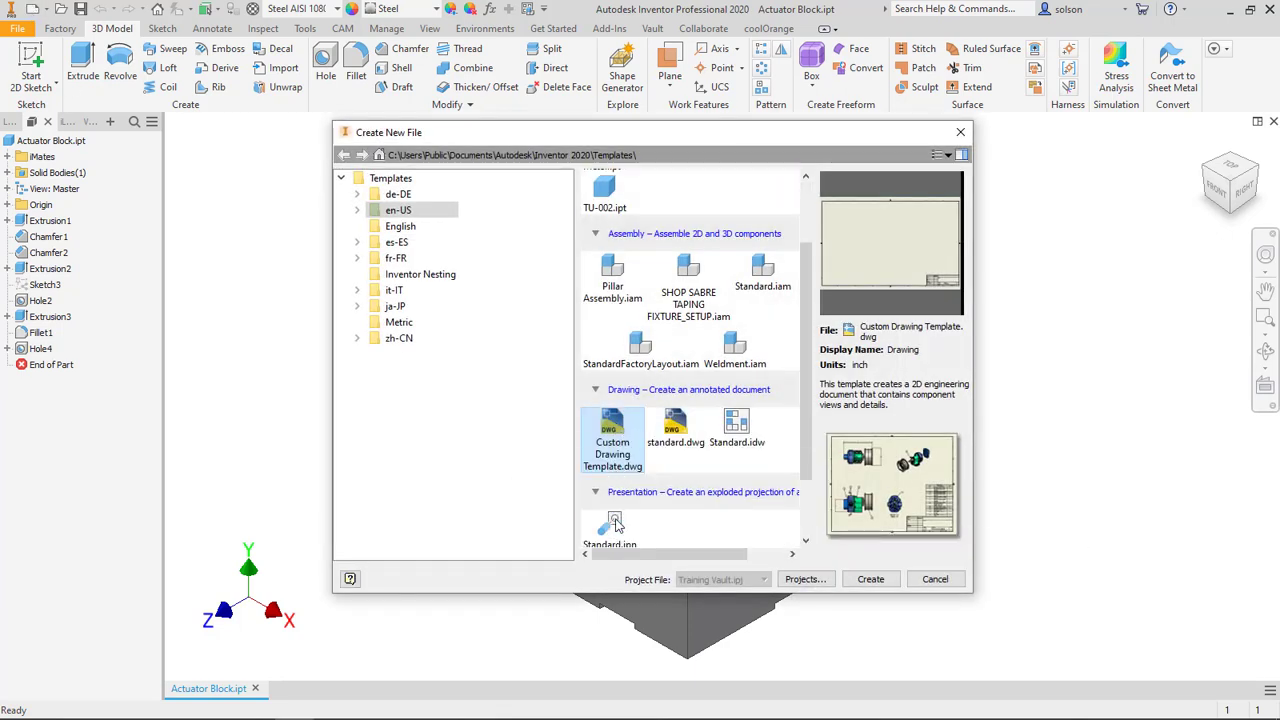
double_click(613, 430)
click(610, 428)
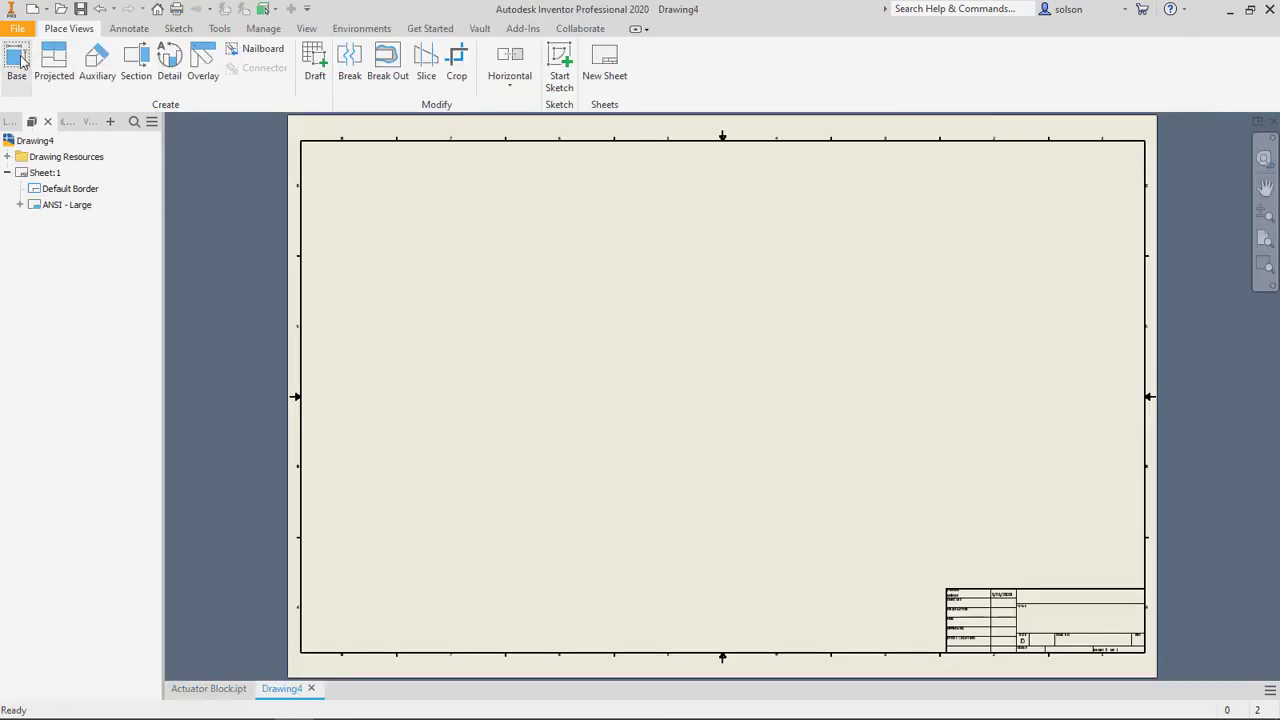
- Place a 2:1 left-side base view of the Actuator Block on the sheet
click(18, 60)
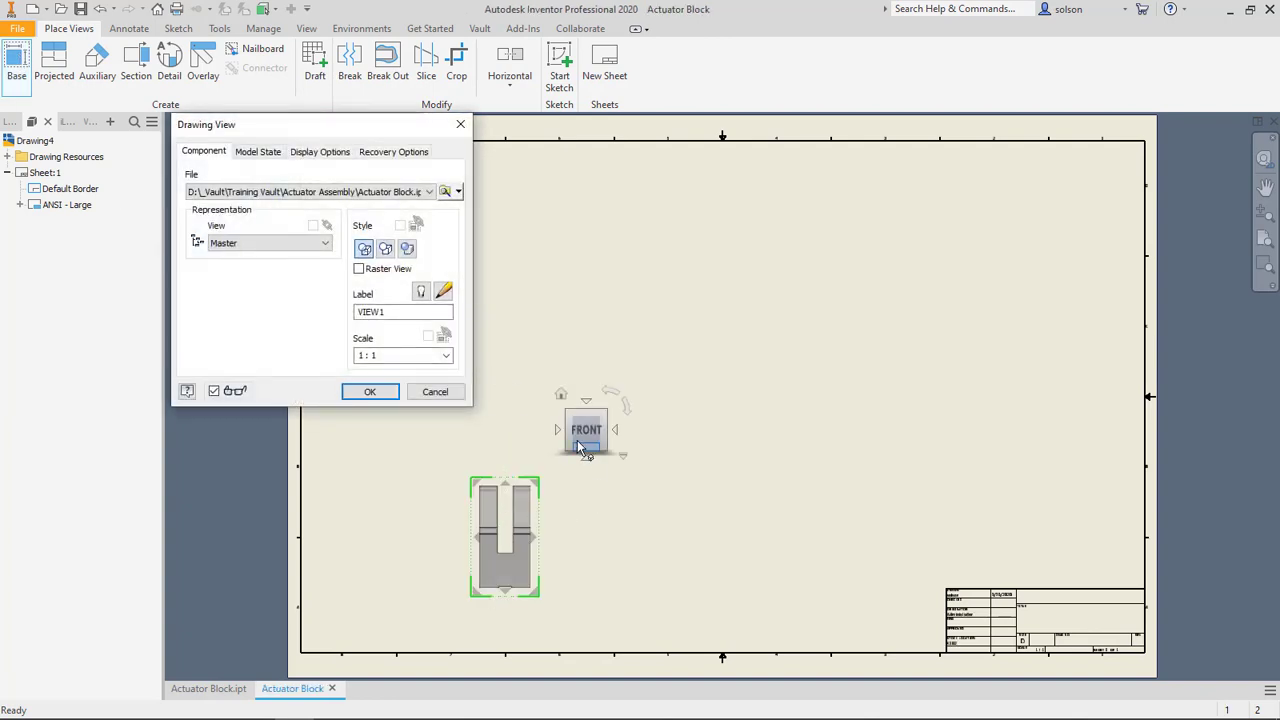
click(558, 430)
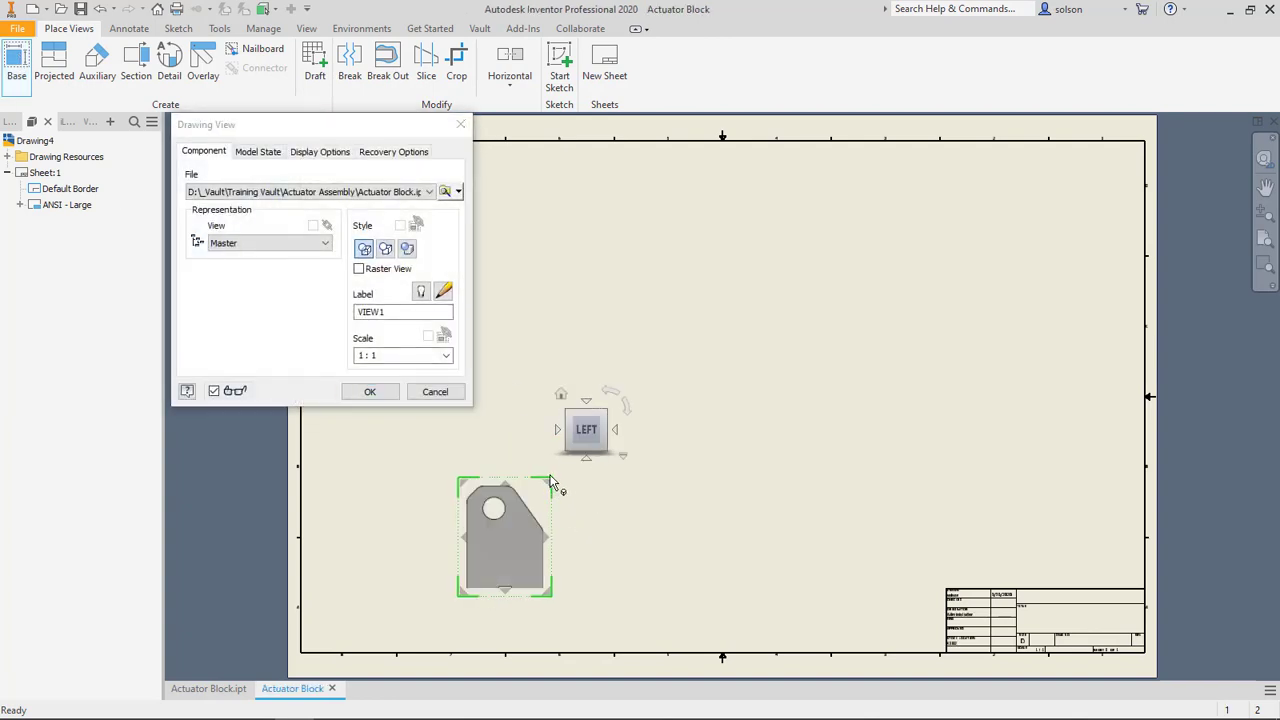
drag(549, 483, 603, 437)
drag(513, 513, 598, 387)
click(370, 391)
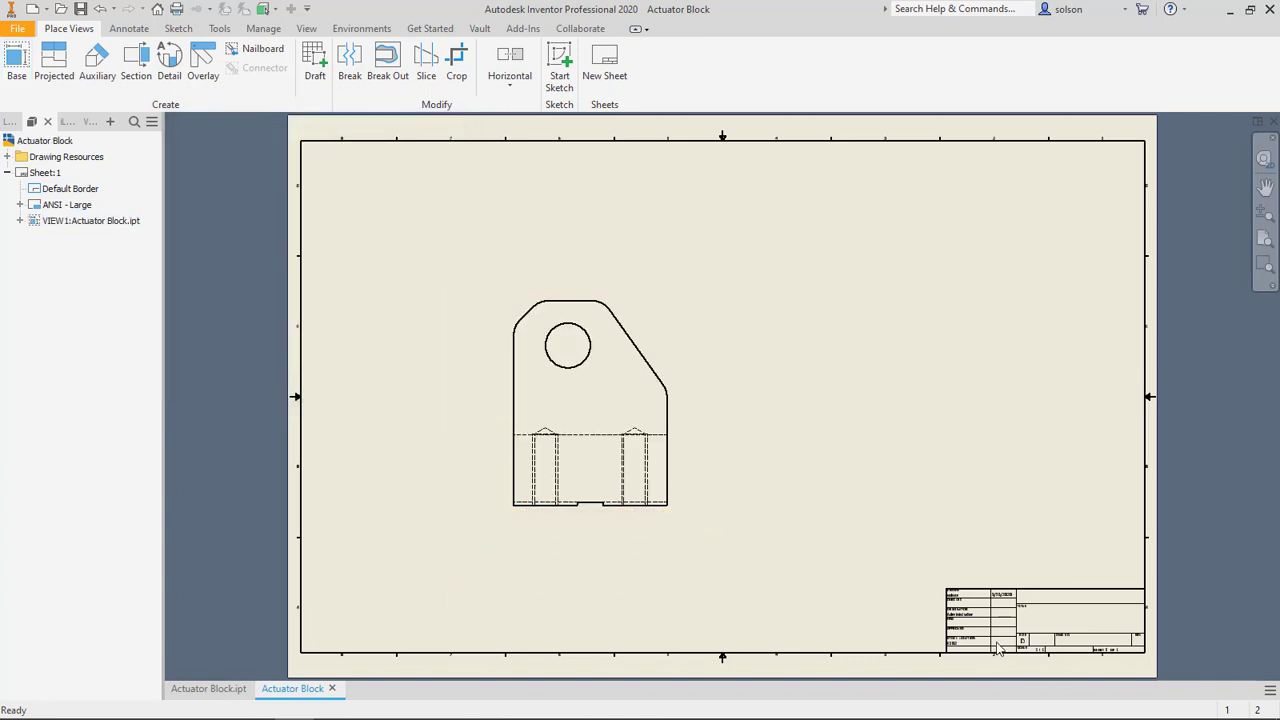
scroll(993, 648, down, 2)
scroll(989, 640, up, 8)
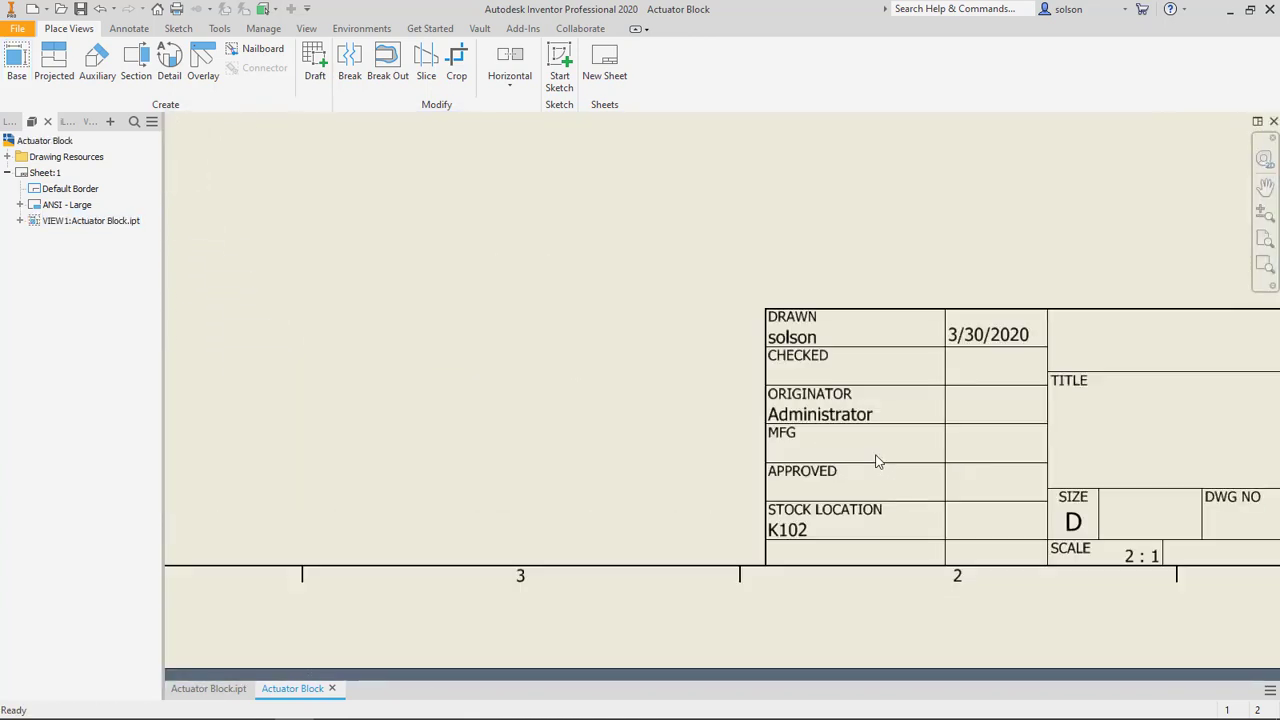
scroll(834, 437, up, 3)
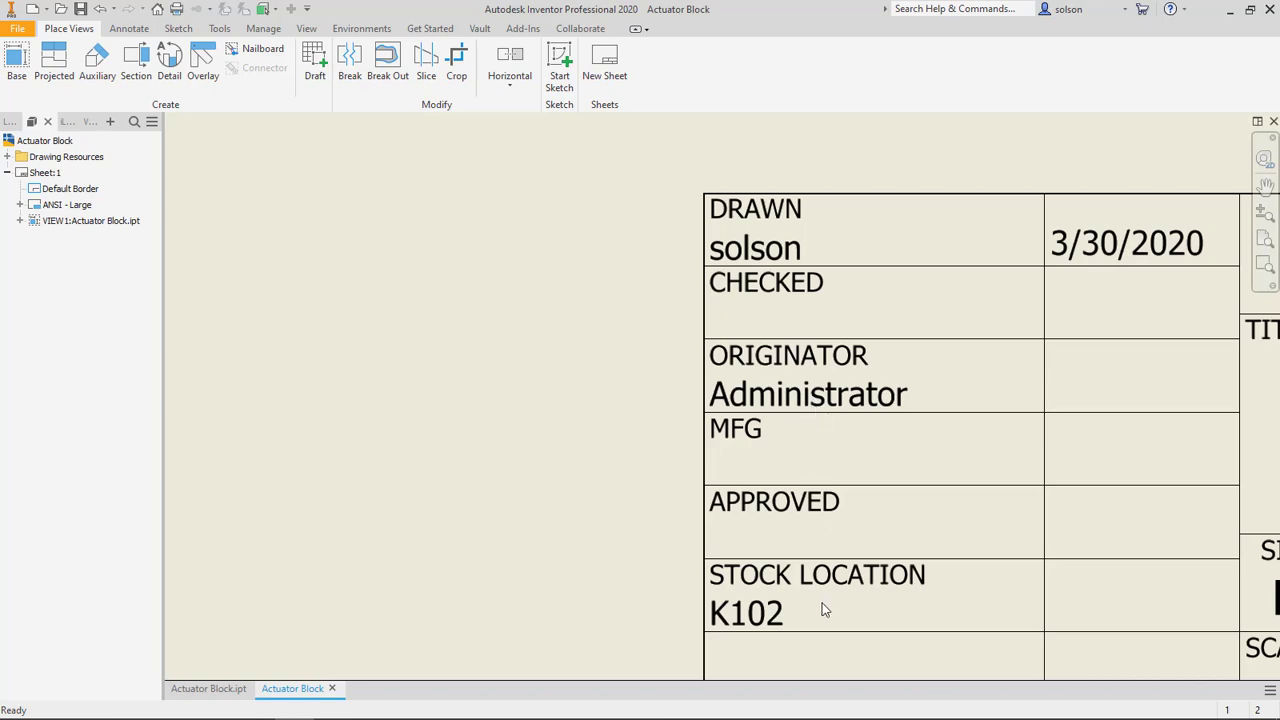
key(Home)
click(600, 458)
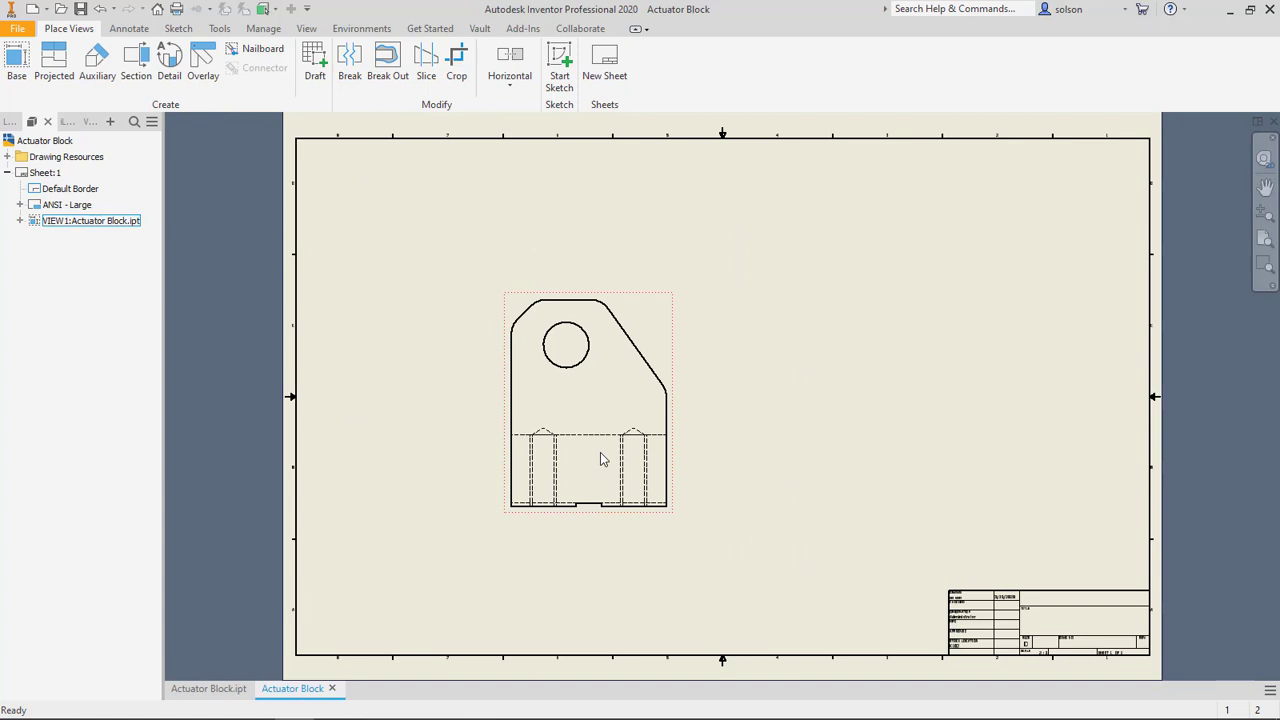